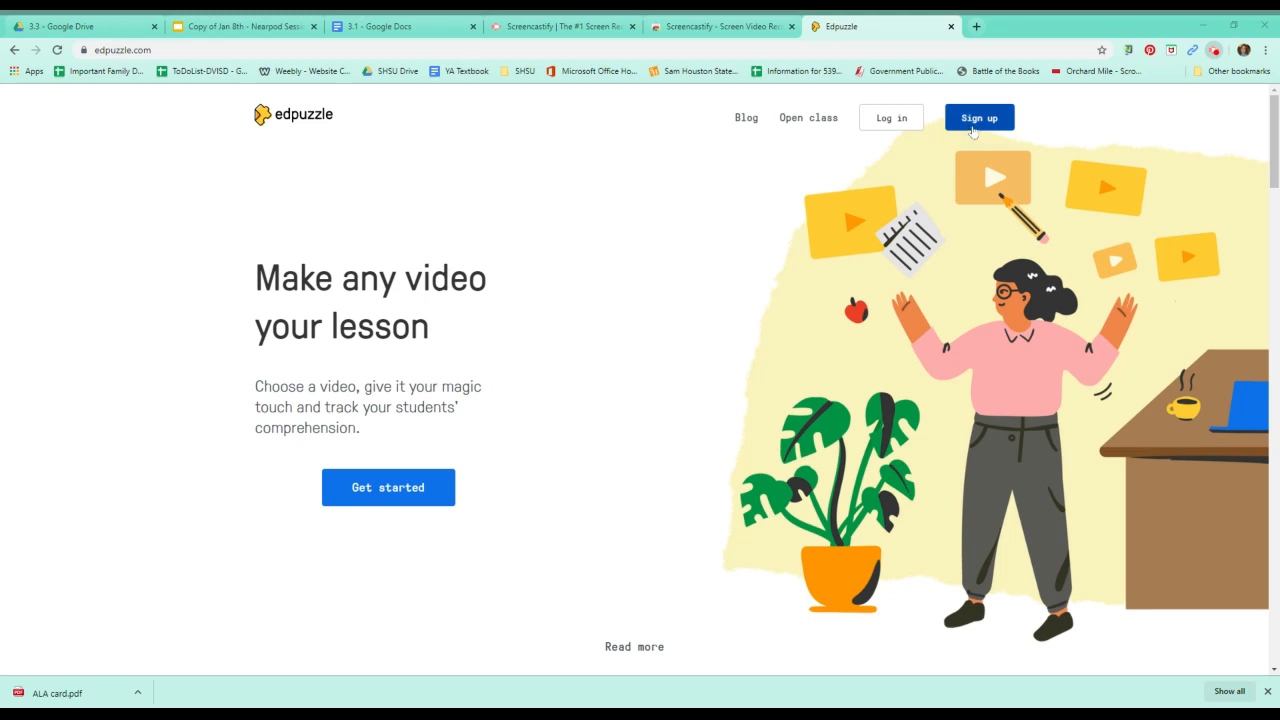
# Log in to Edpuzzle as a teacher.
pyautogui.click(886, 126)
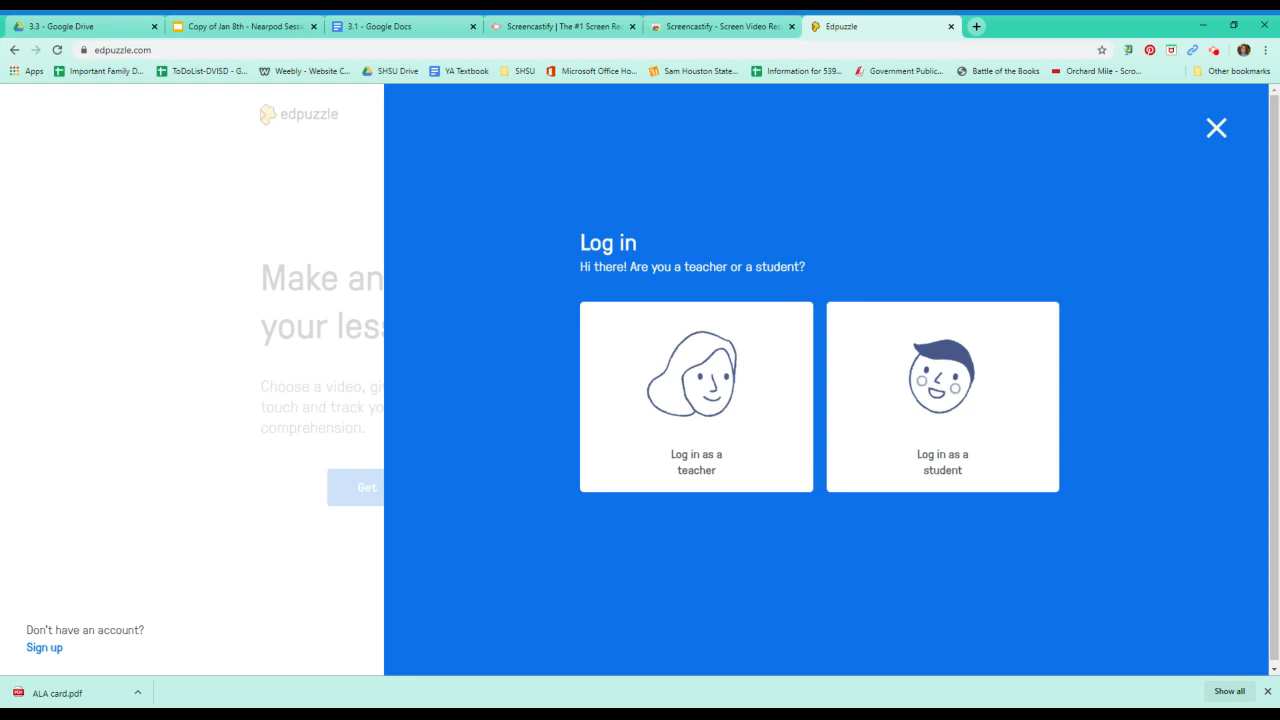
pyautogui.click(704, 476)
pyautogui.click(852, 386)
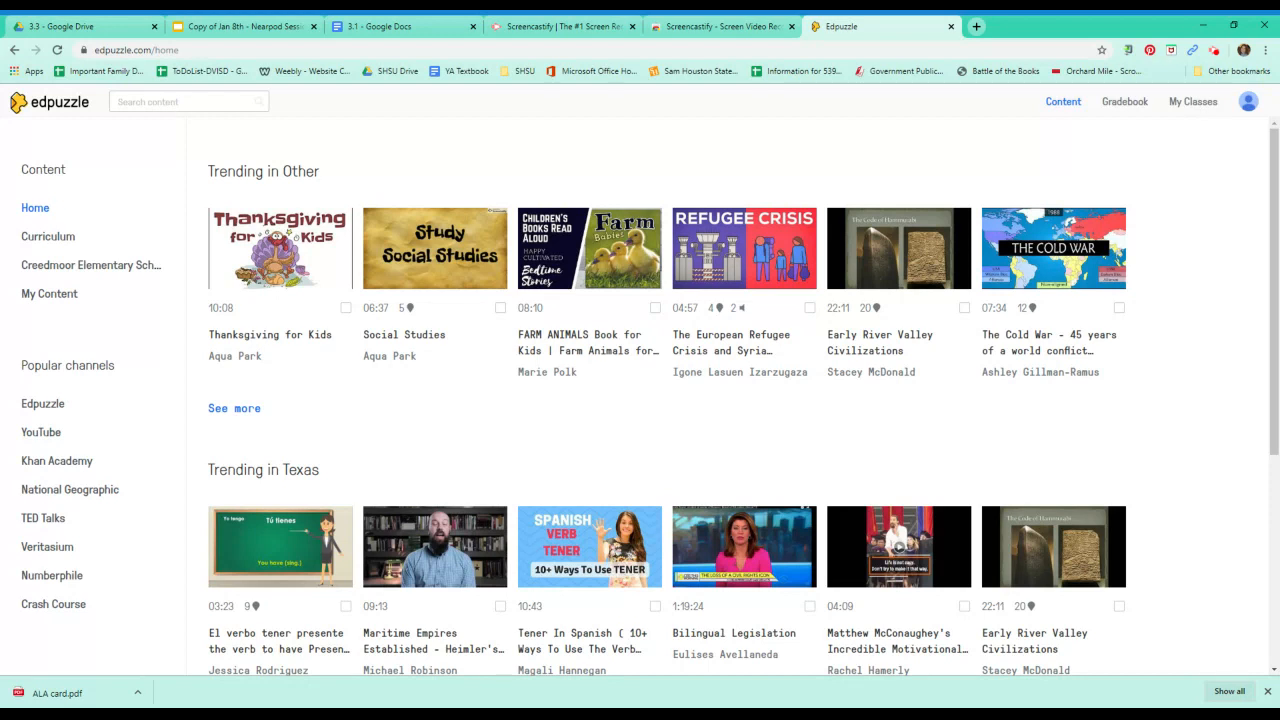
# Import the Battle of the Books class from Google Classroom and view its student list.
pyautogui.click(1197, 102)
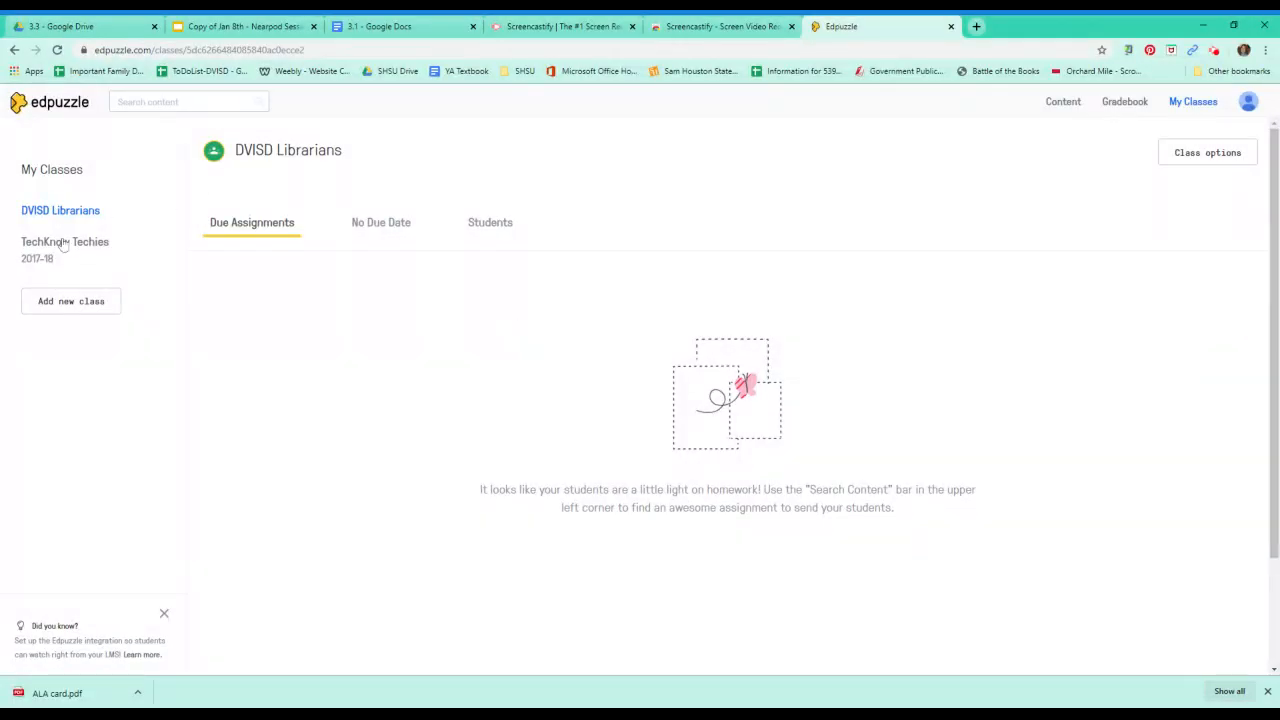
pyautogui.click(55, 308)
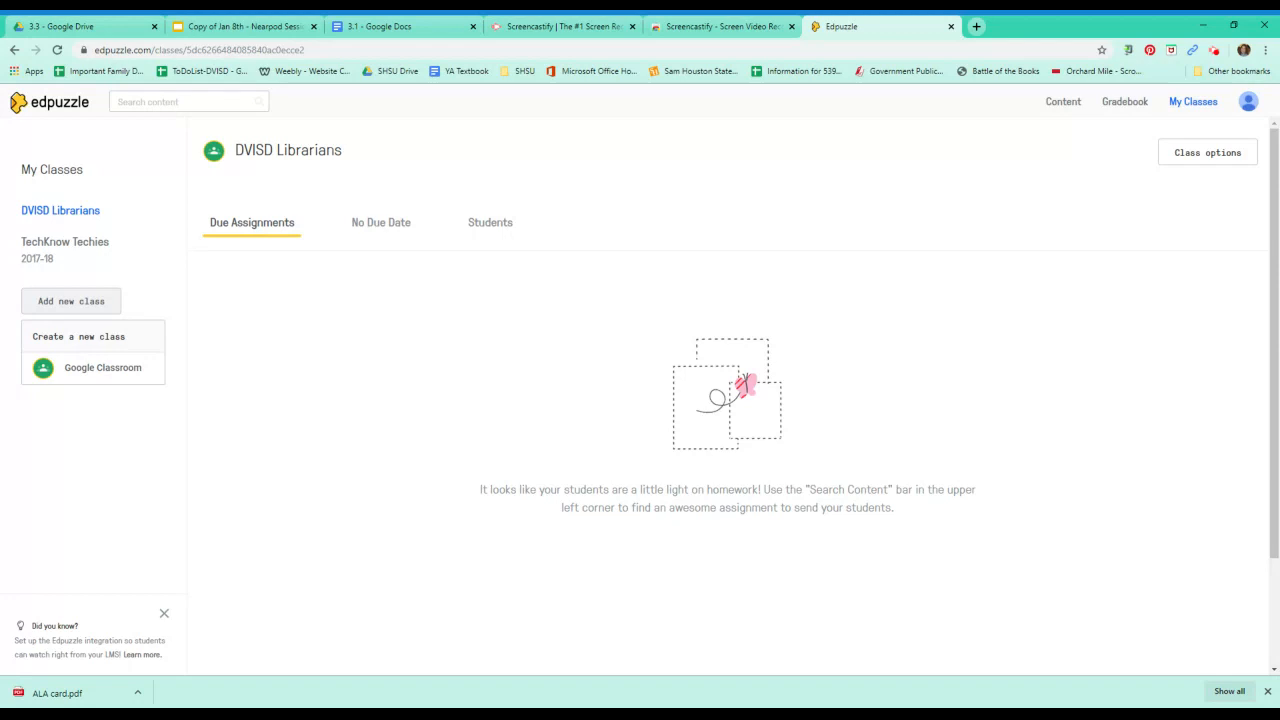
pyautogui.click(128, 379)
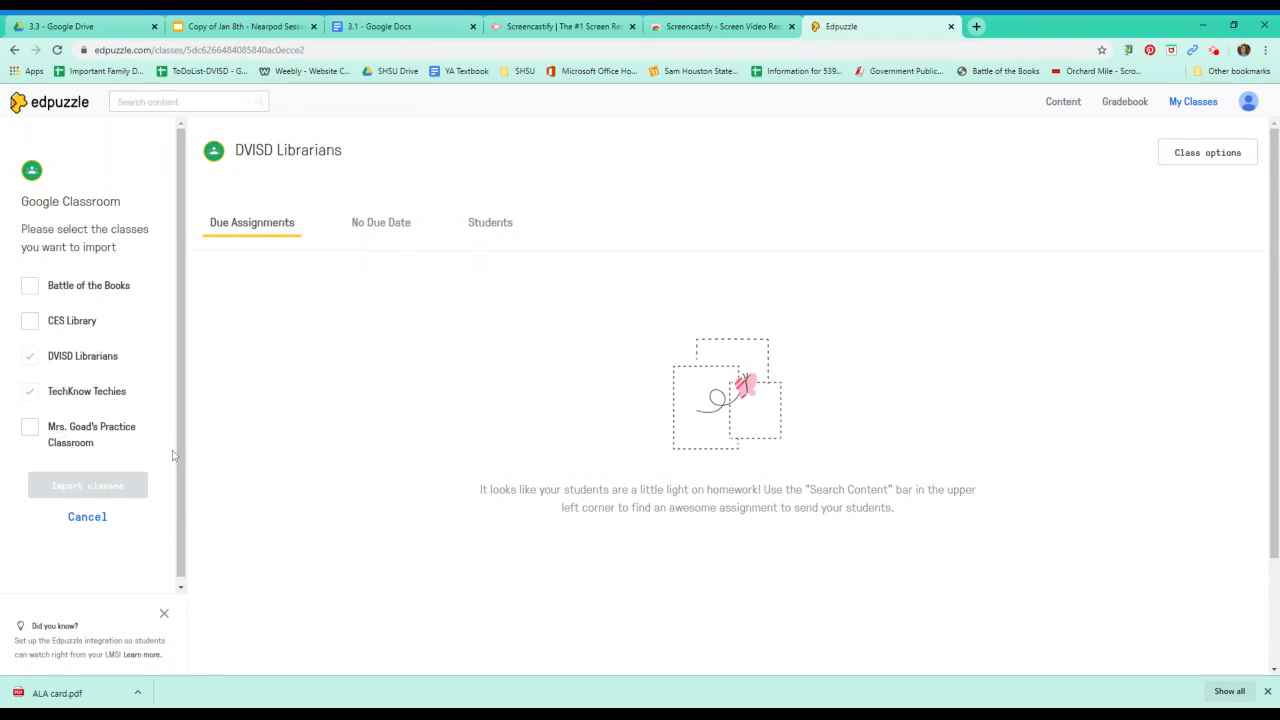
pyautogui.click(30, 288)
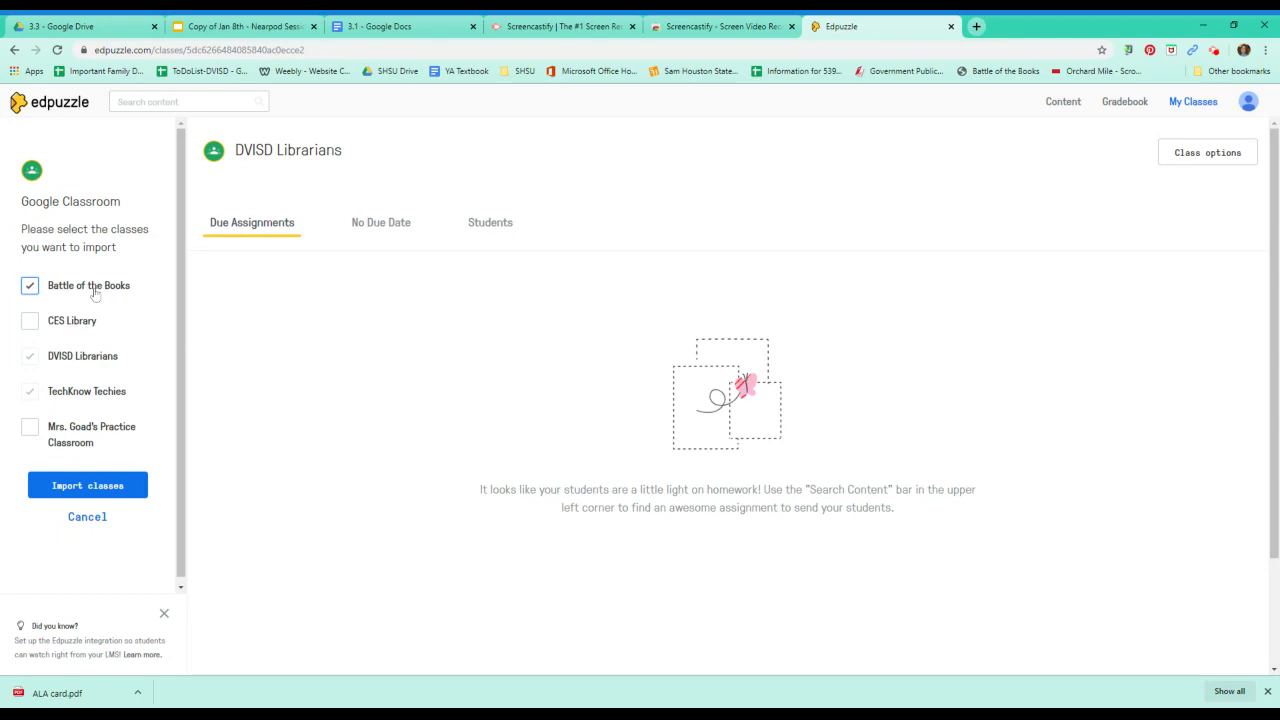
pyautogui.click(119, 496)
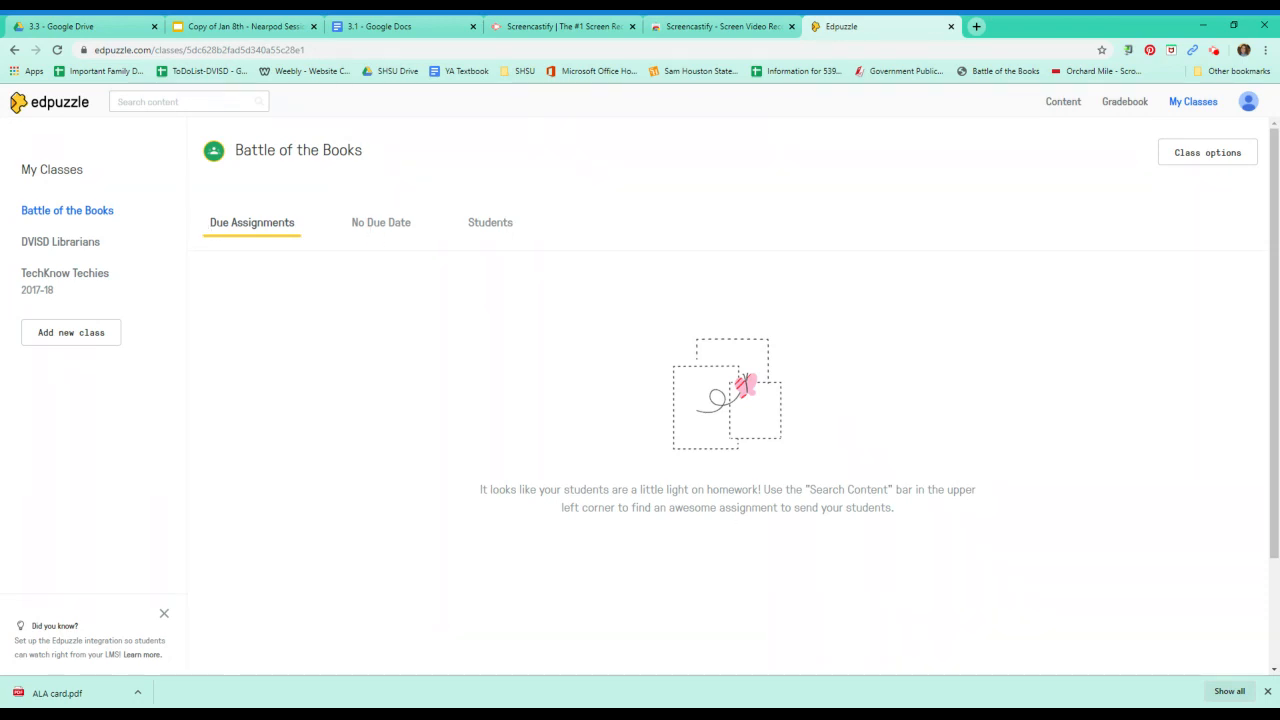
pyautogui.click(364, 224)
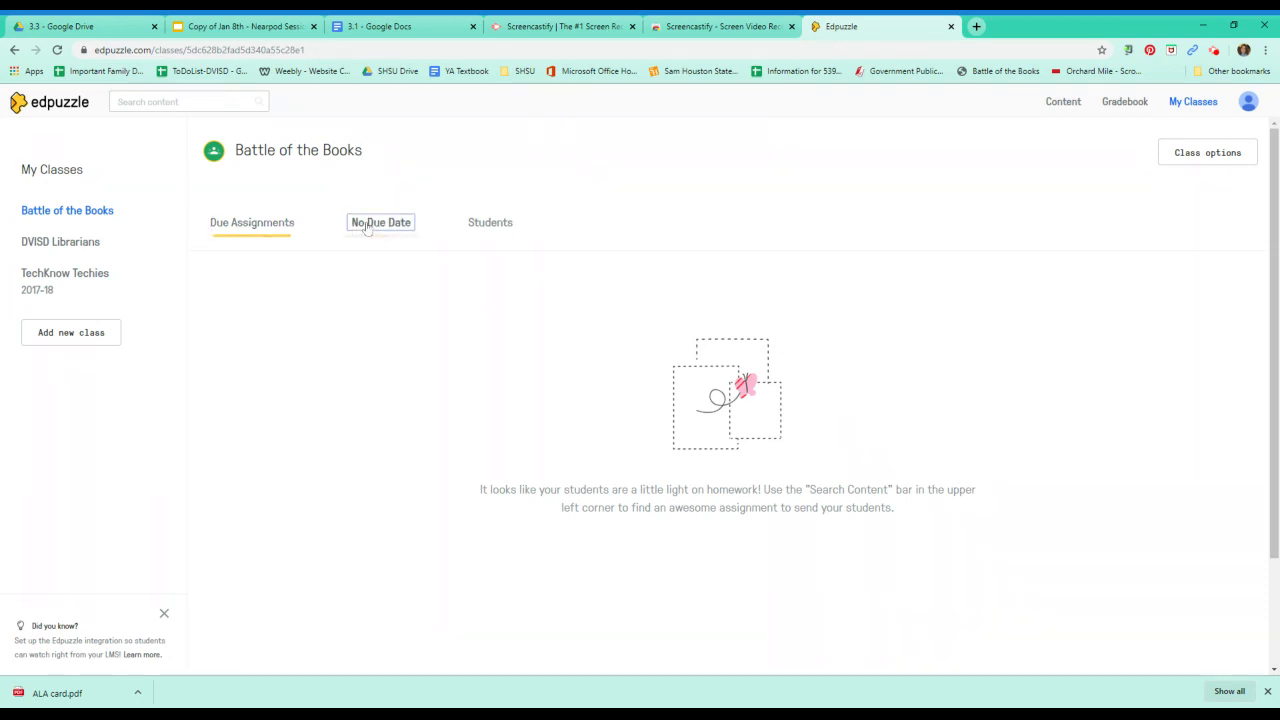
pyautogui.click(487, 228)
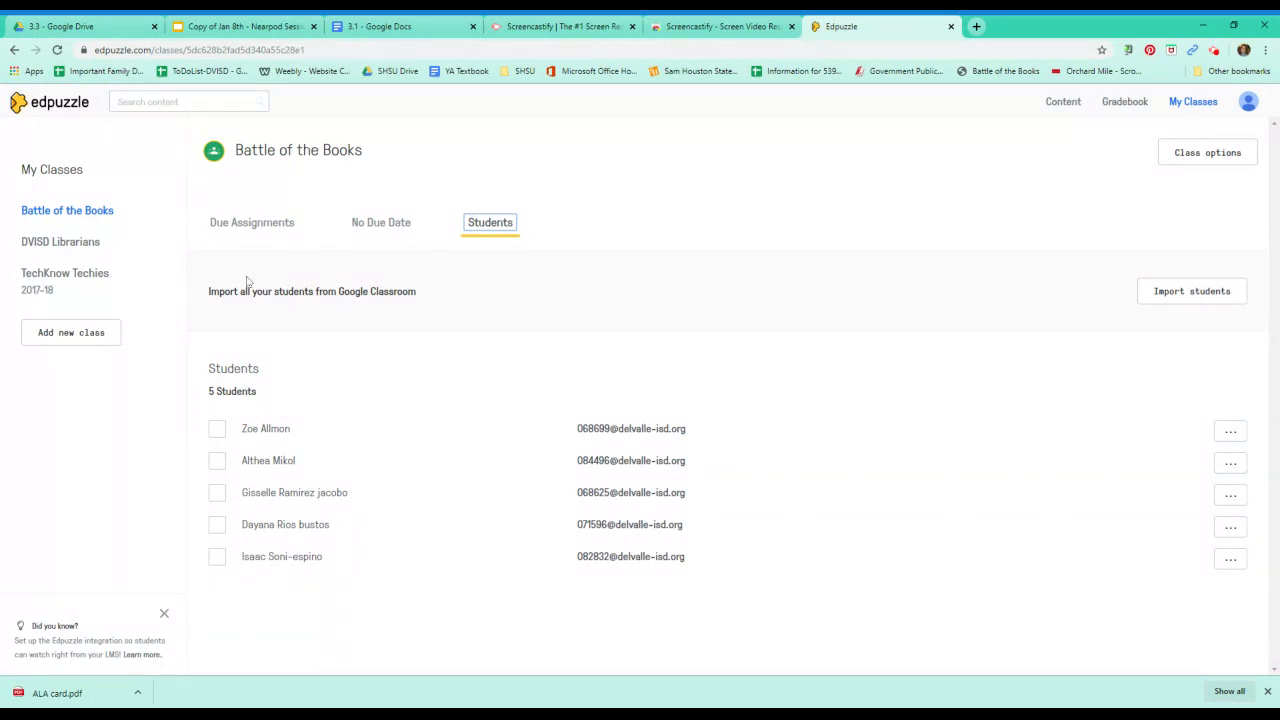
# Search the content for "Types of Rocks".
pyautogui.click(165, 101)
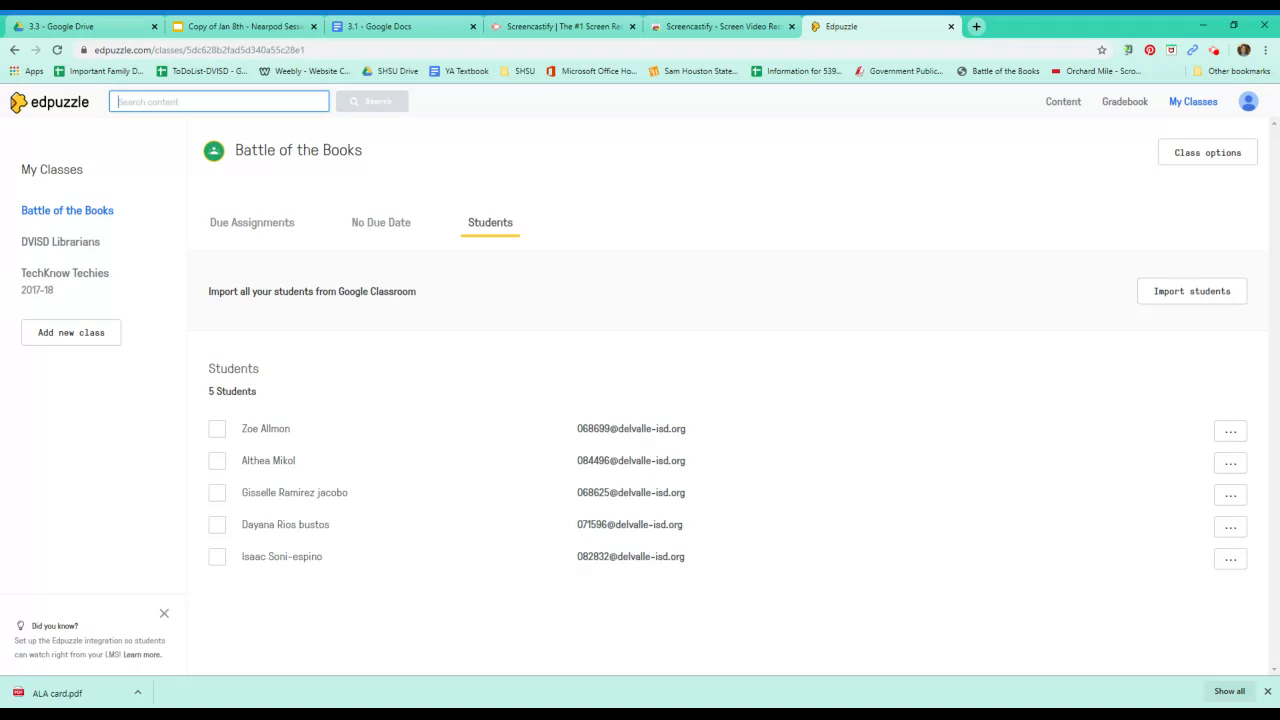
pyautogui.write('Type')
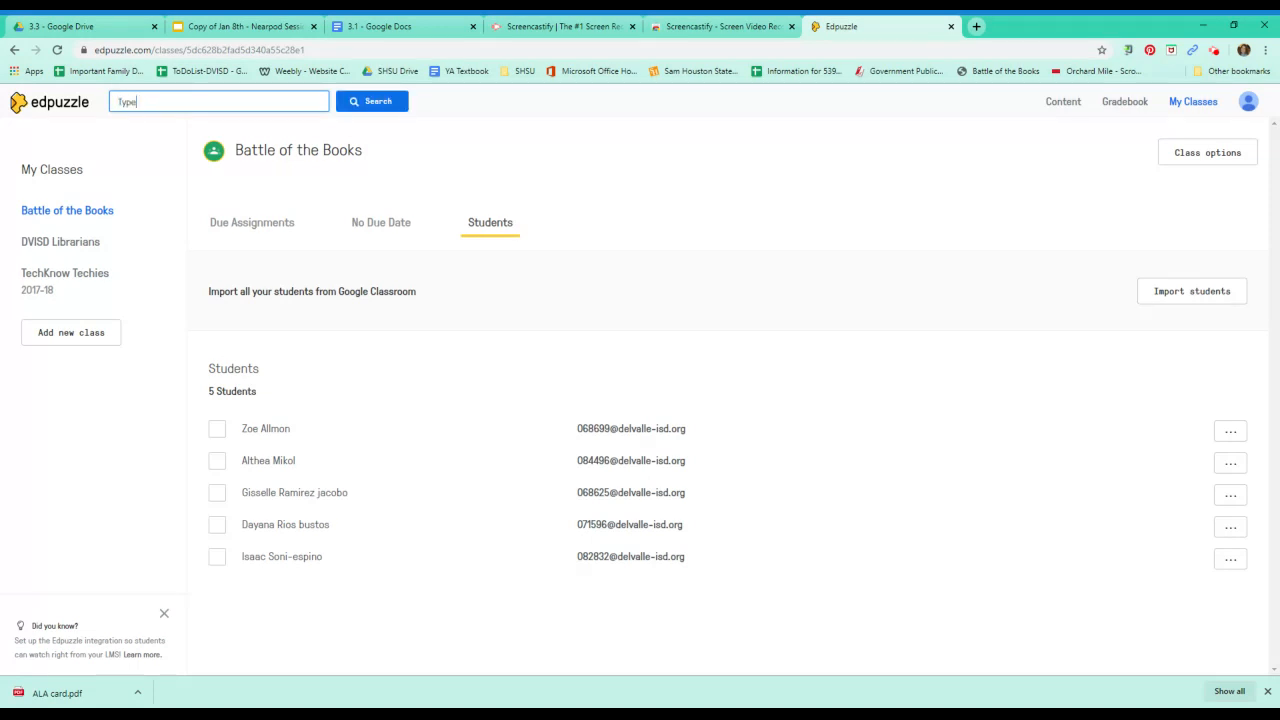
pyautogui.write('s of Rocks')
pyautogui.click(390, 103)
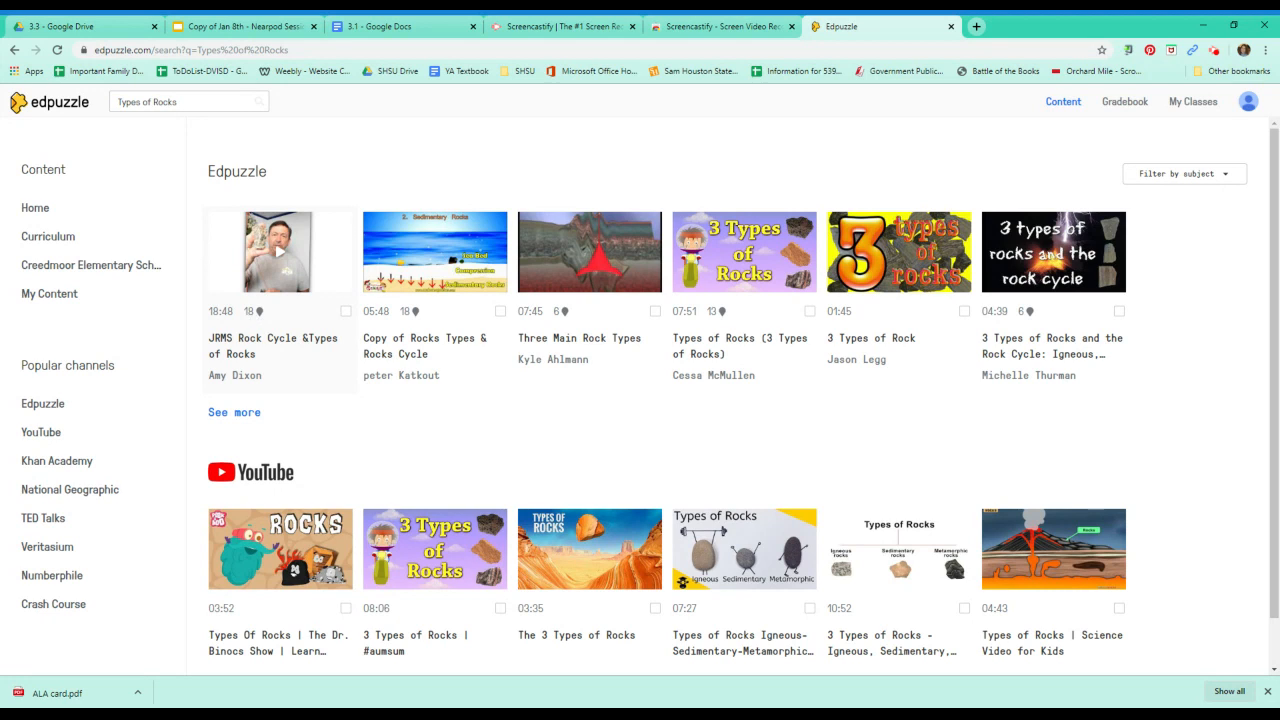
# Open the YouTube result "Types Of Rocks | The Dr. Binocs Show".
pyautogui.moveTo(259, 311)
pyautogui.scroll(-1, 290, 380)
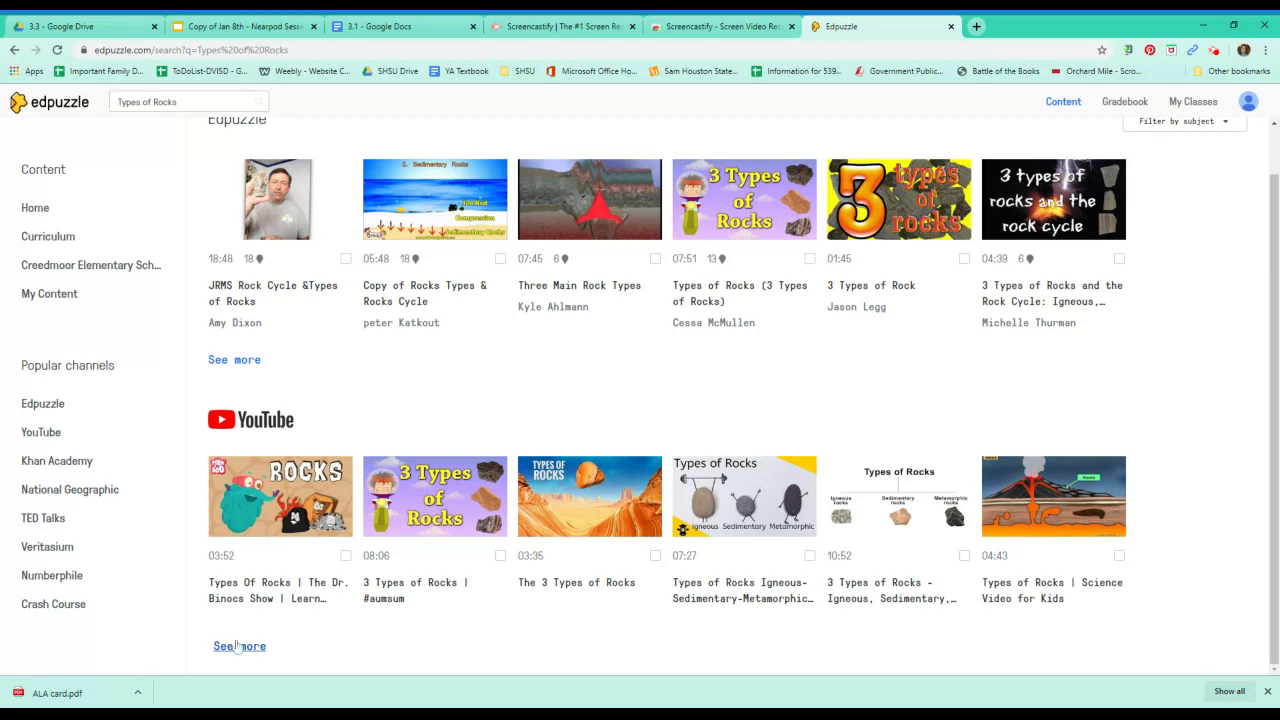
pyautogui.click(262, 594)
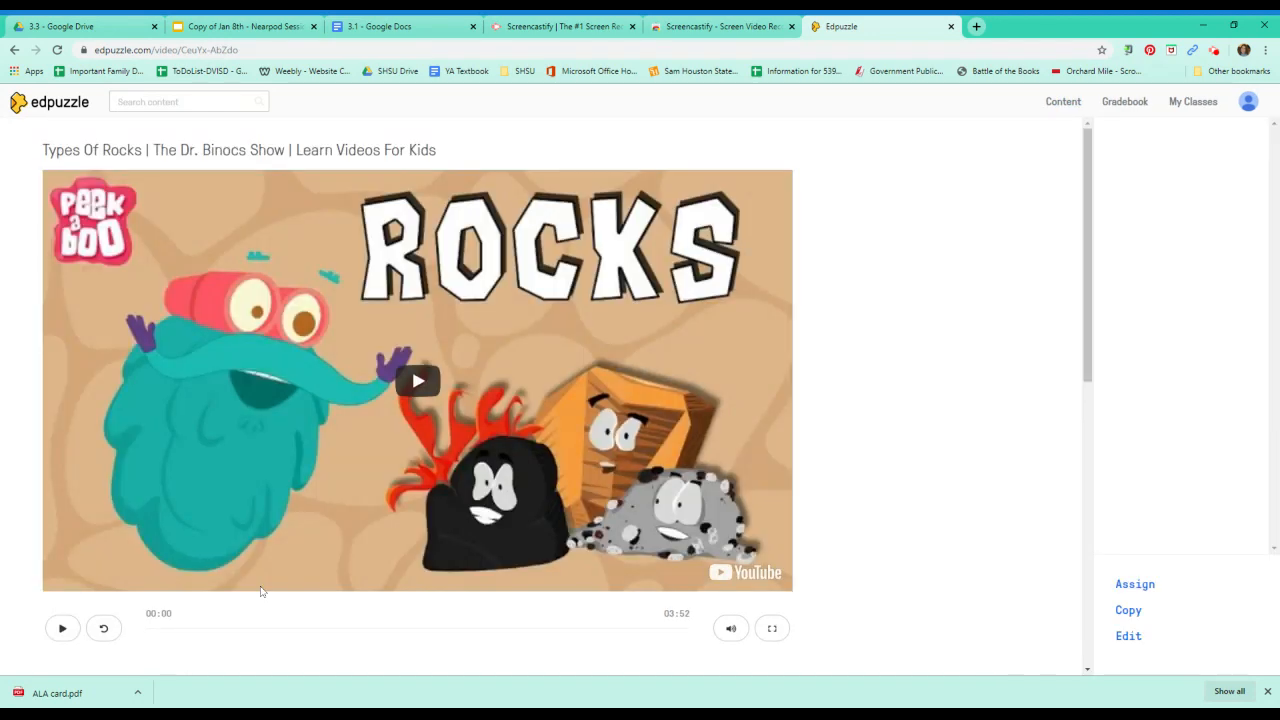
# Look through the existing versions of the rocks video and open the 03:30 version with 9 questions.
pyautogui.scroll(-3, 260, 591)
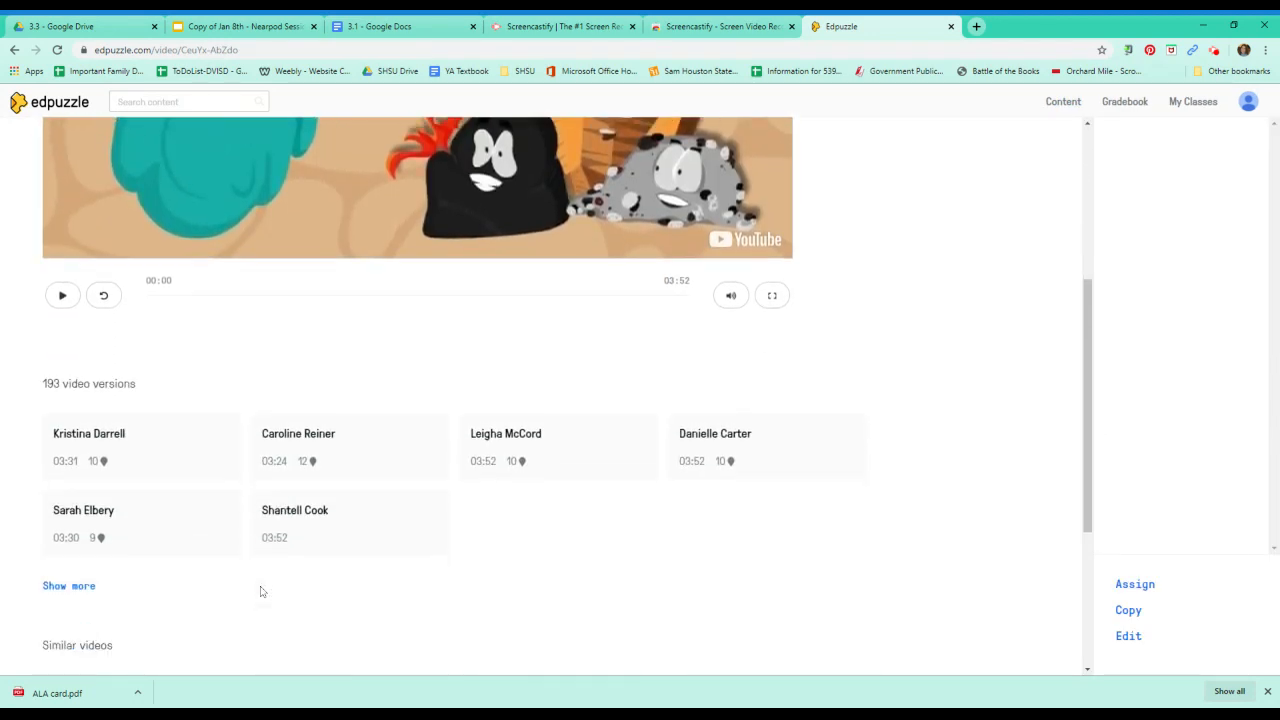
pyautogui.scroll(-1, 260, 591)
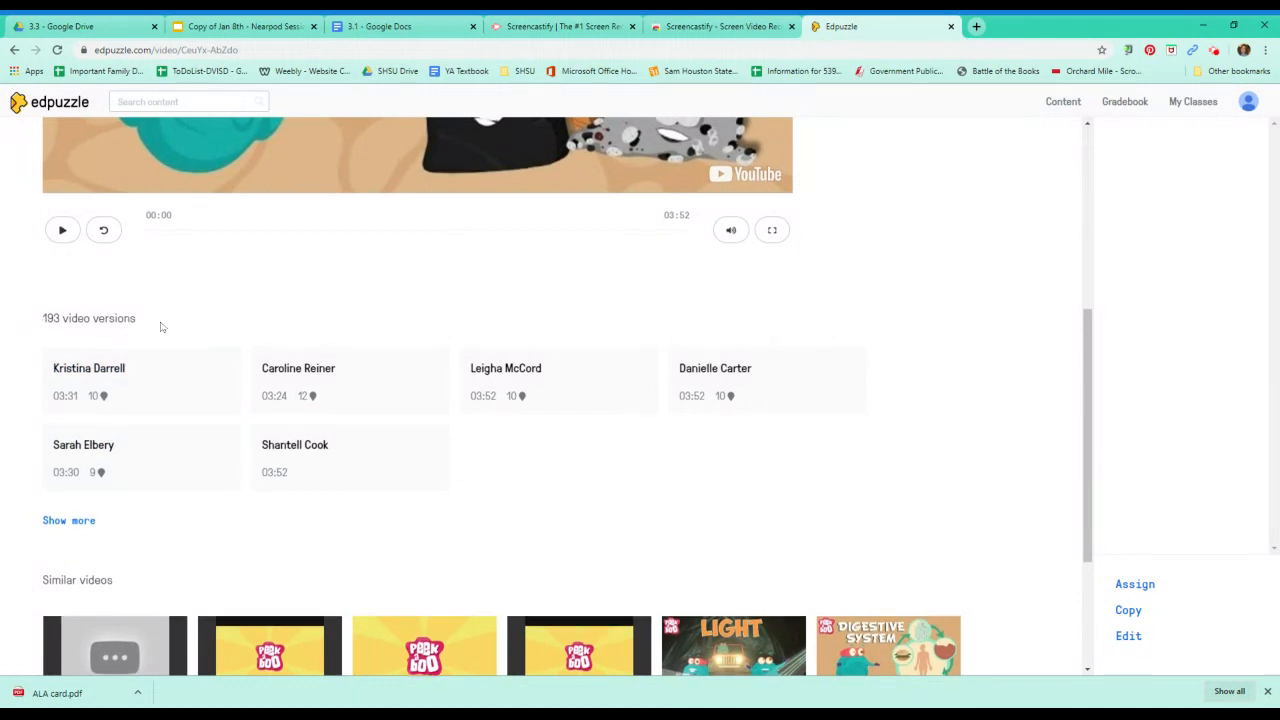
pyautogui.scroll(2, 162, 328)
pyautogui.scroll(1, 193, 344)
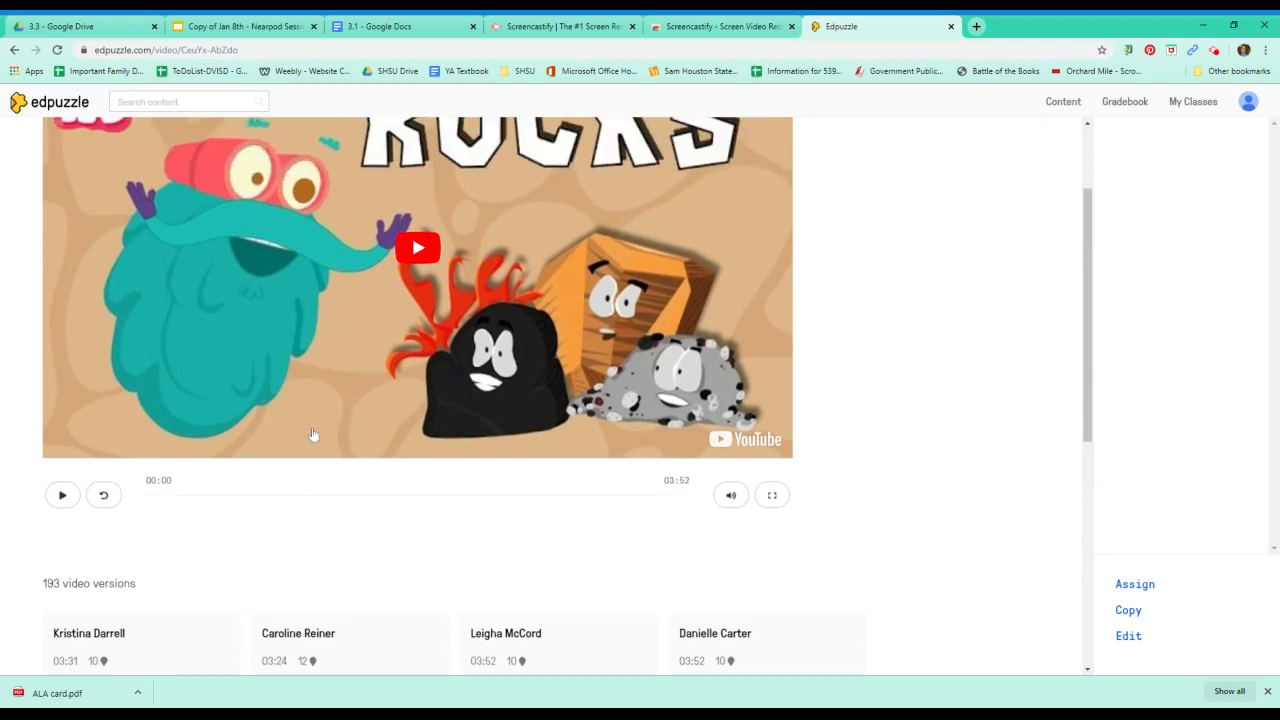
pyautogui.scroll(-1, 314, 437)
pyautogui.scroll(-1, 324, 457)
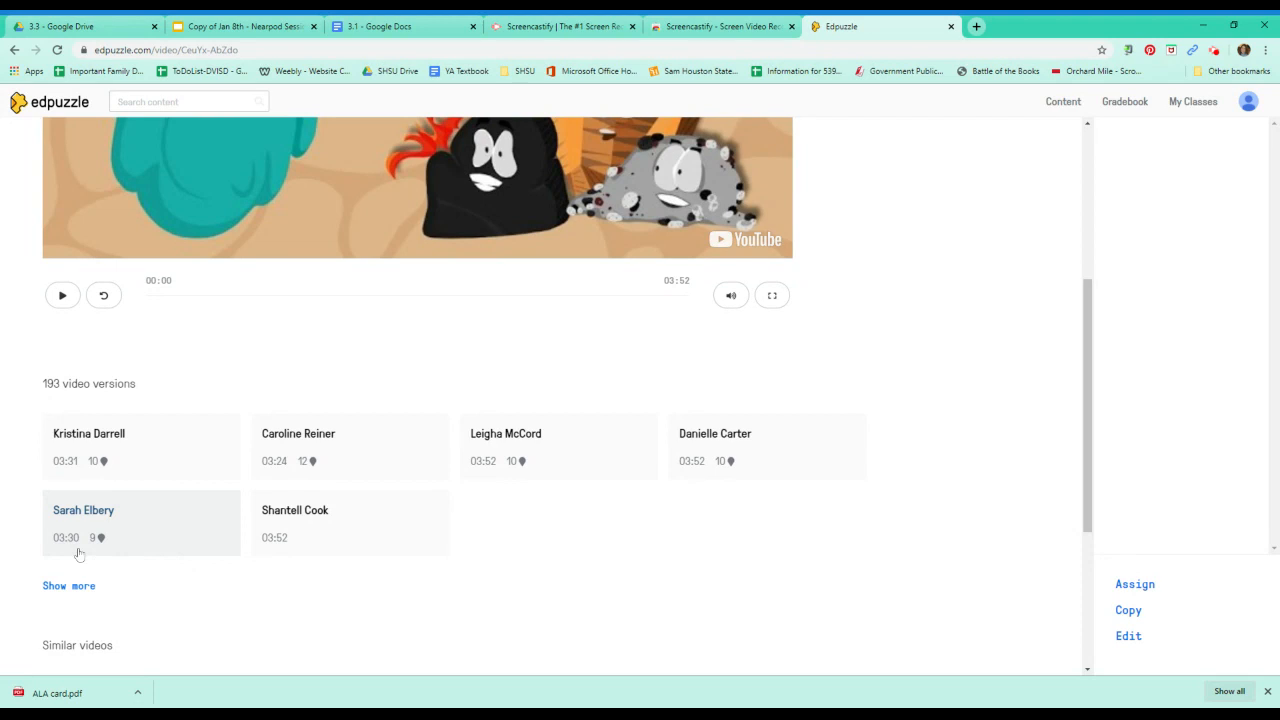
pyautogui.moveTo(99, 542)
pyautogui.click(114, 518)
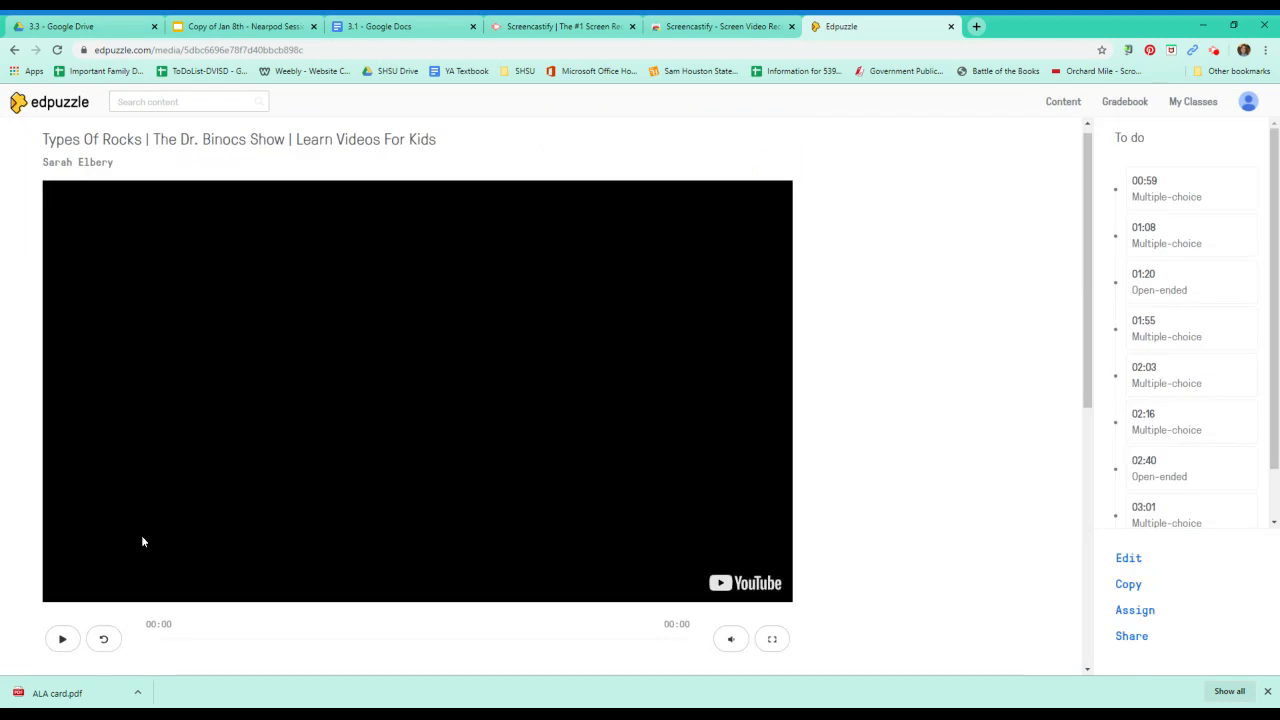
# Preview the embedded questions at 00:59 and 01:08, skipping each one and pausing the video after it.
pyautogui.scroll(-2, 204, 558)
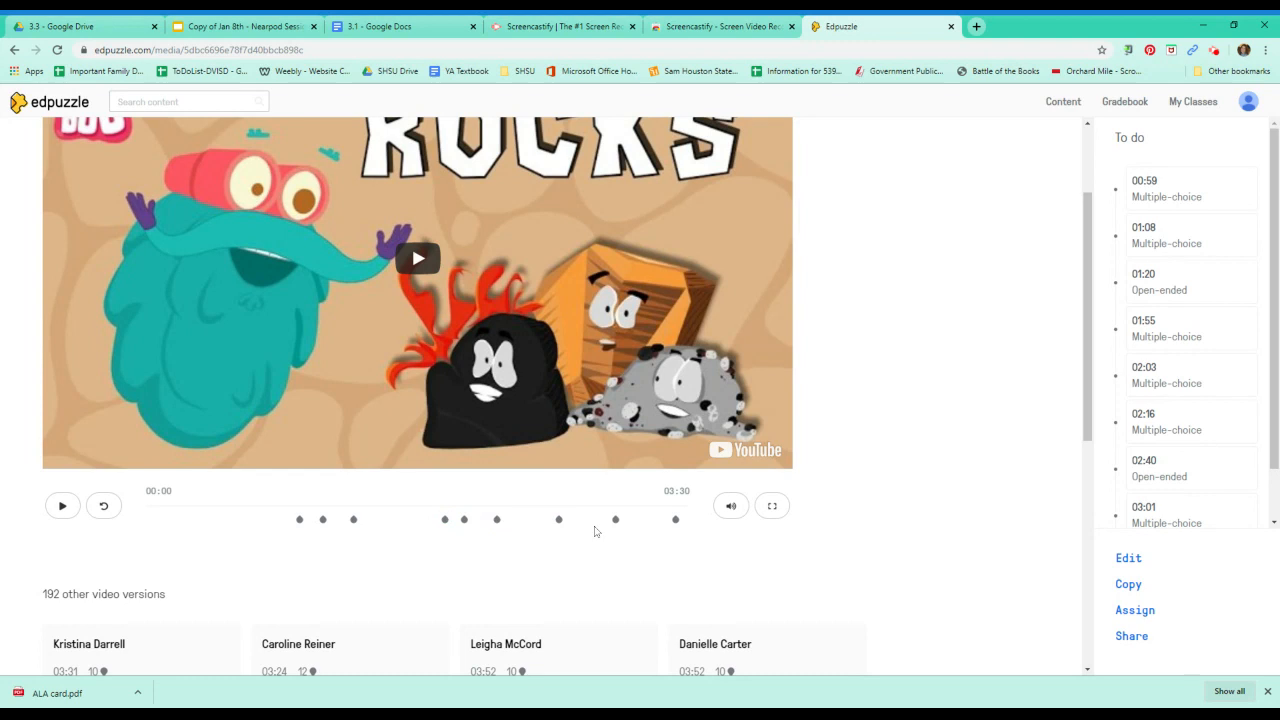
pyautogui.scroll(1, 353, 588)
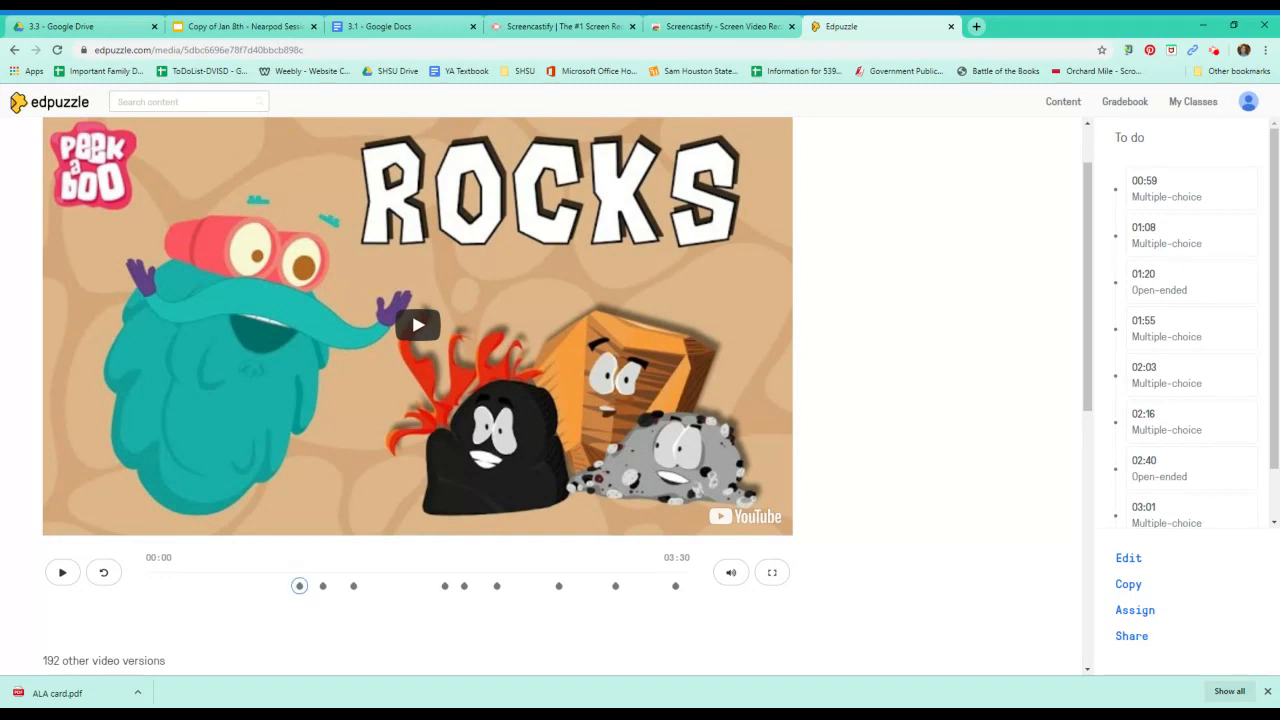
pyautogui.click(300, 588)
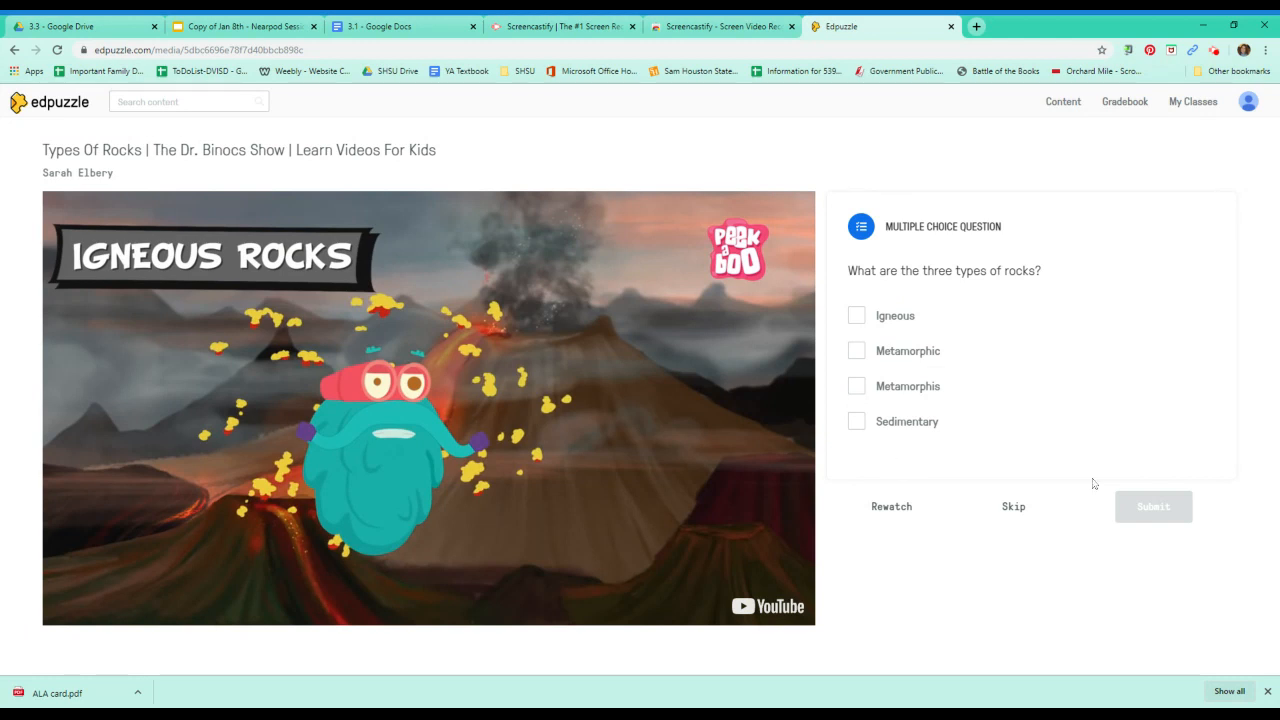
pyautogui.click(1015, 515)
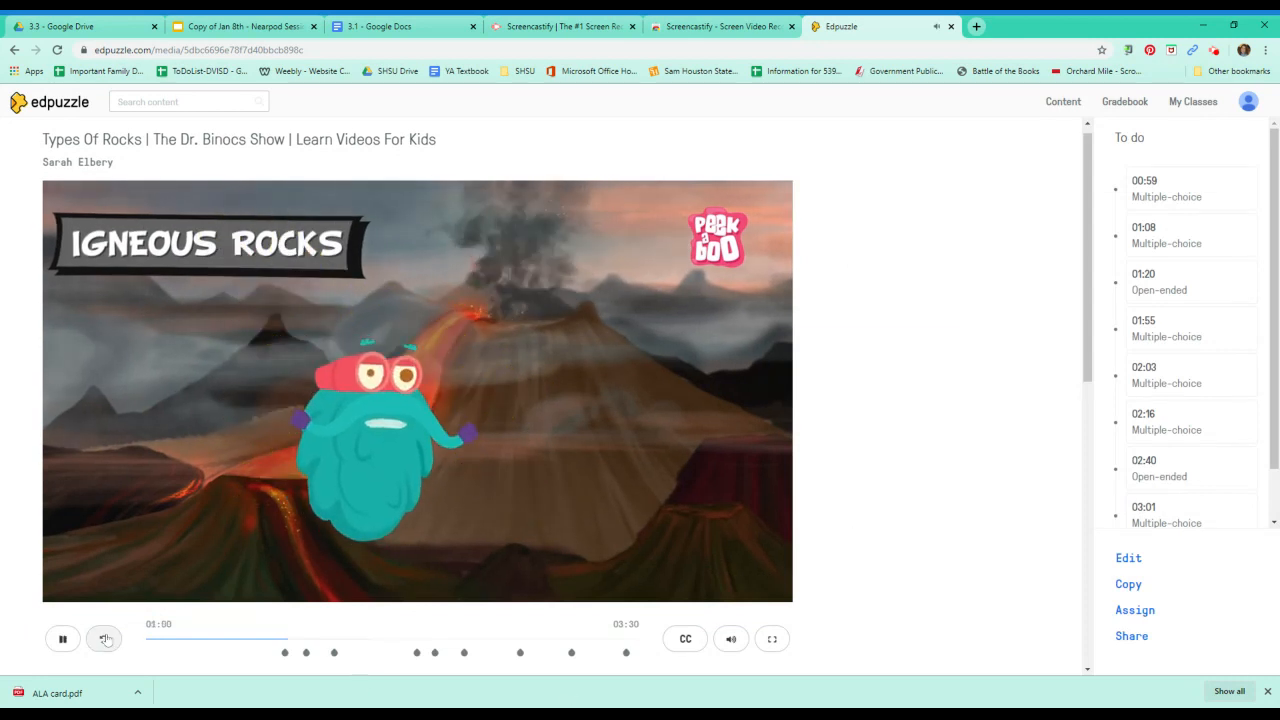
pyautogui.click(62, 640)
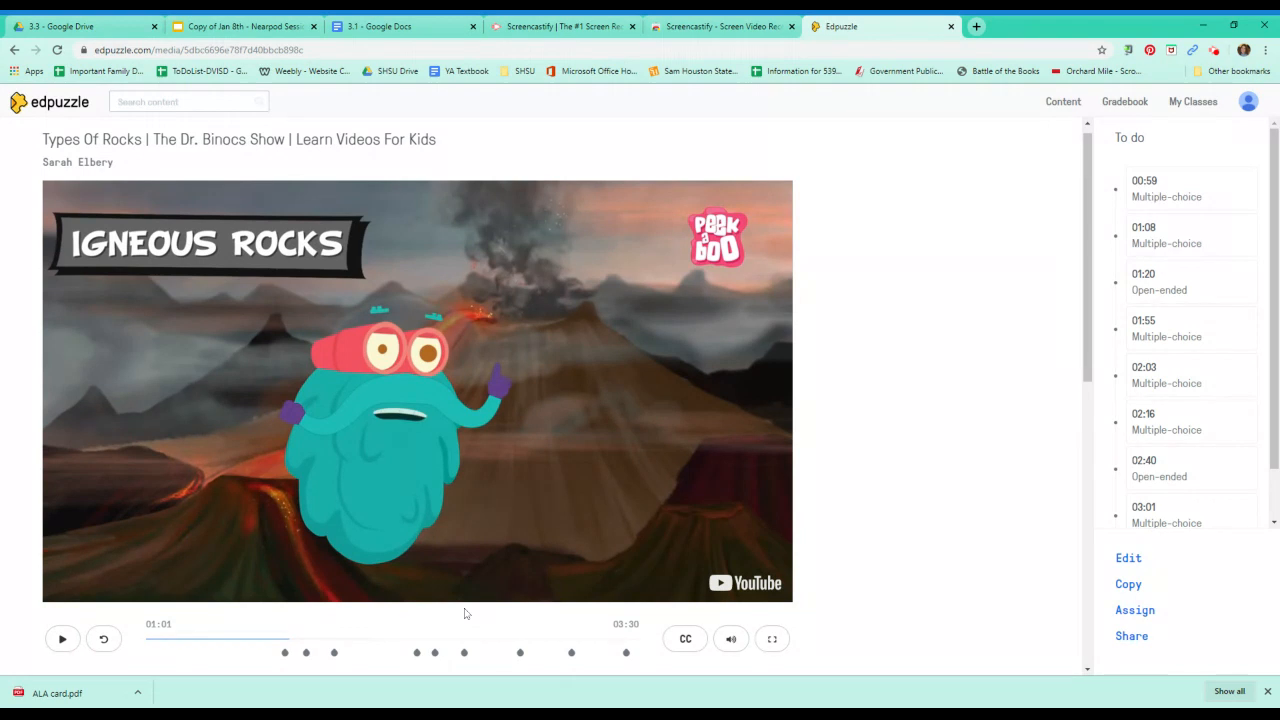
pyautogui.click(307, 653)
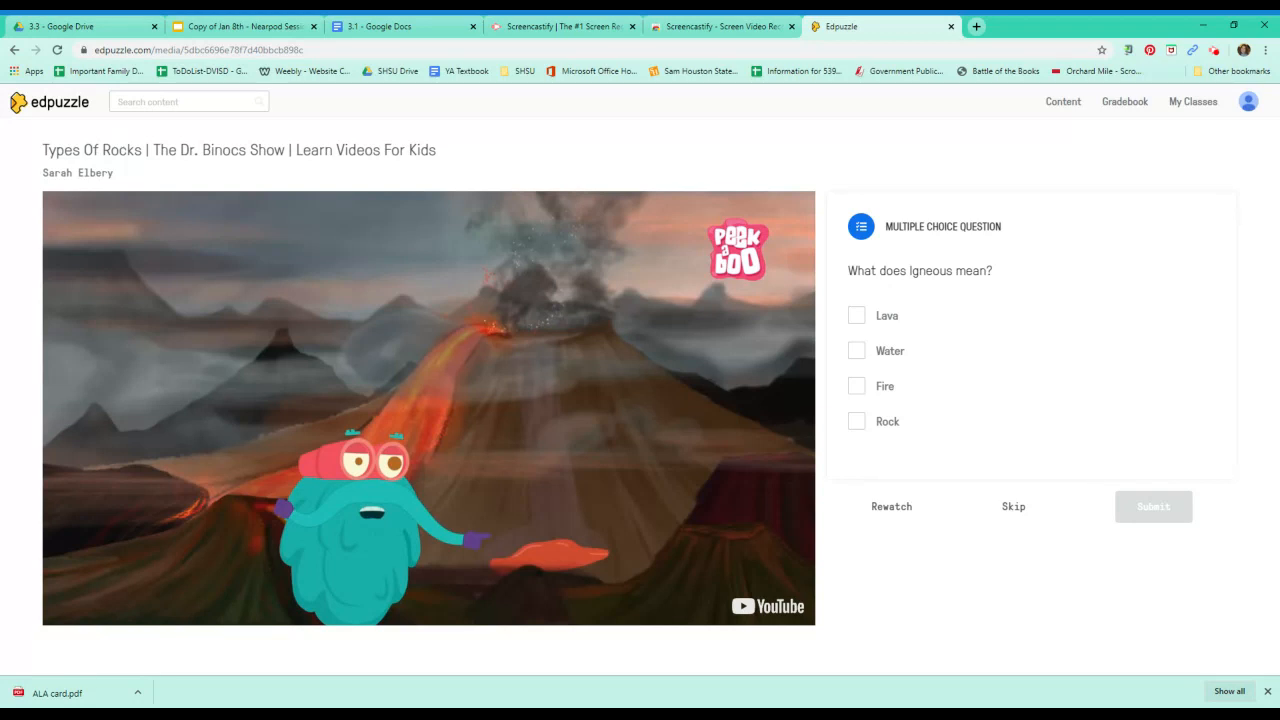
pyautogui.click(1013, 506)
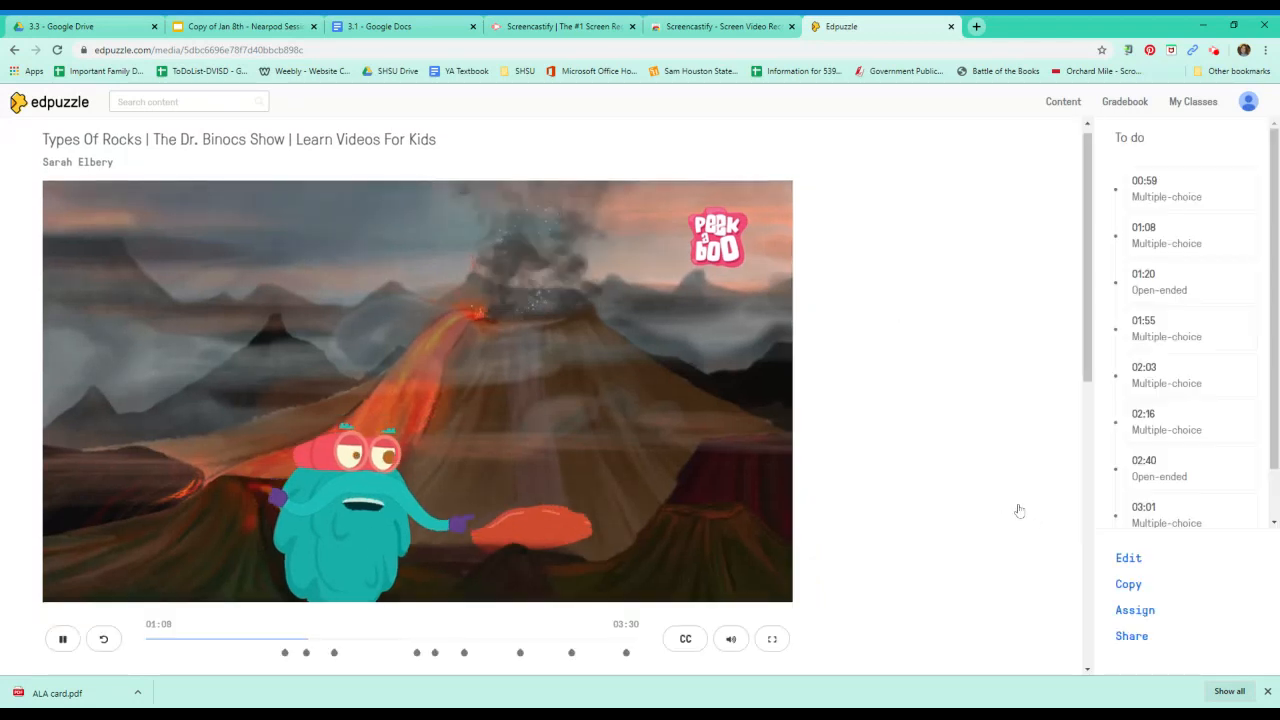
pyautogui.click(63, 640)
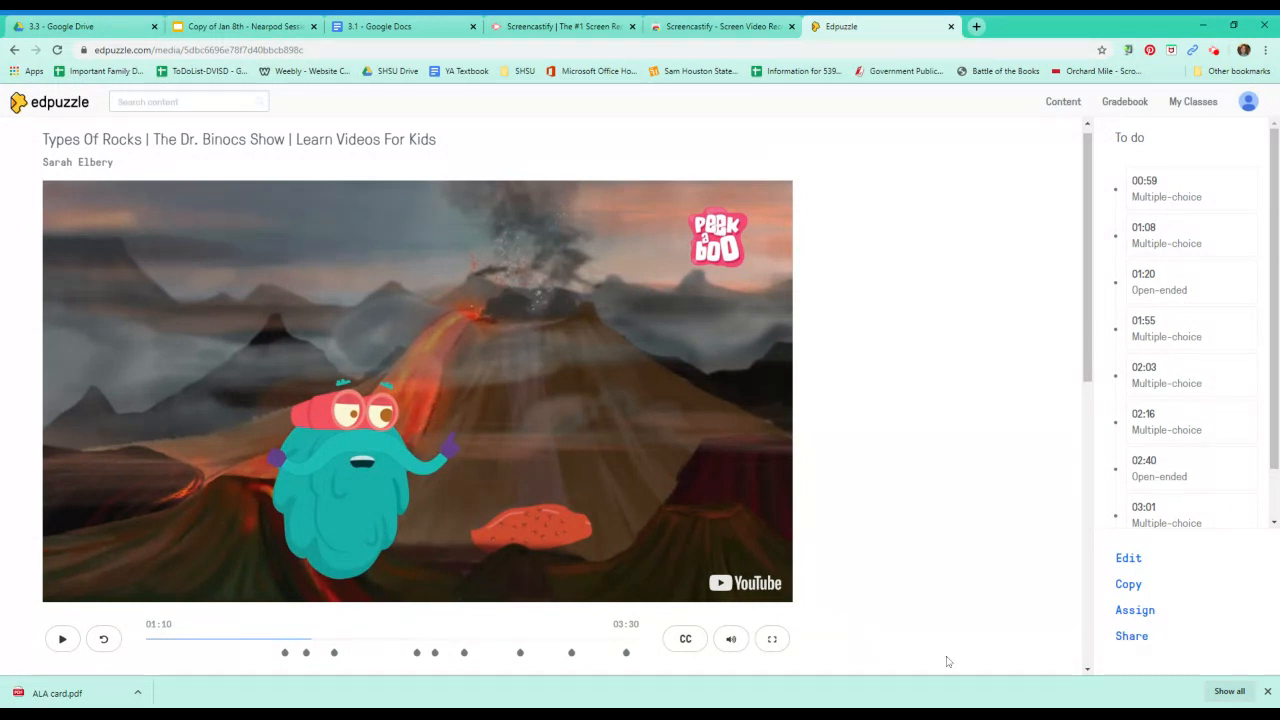
# Open this video version for editing and check its first, third and sixth questions on the timeline.
pyautogui.click(1133, 561)
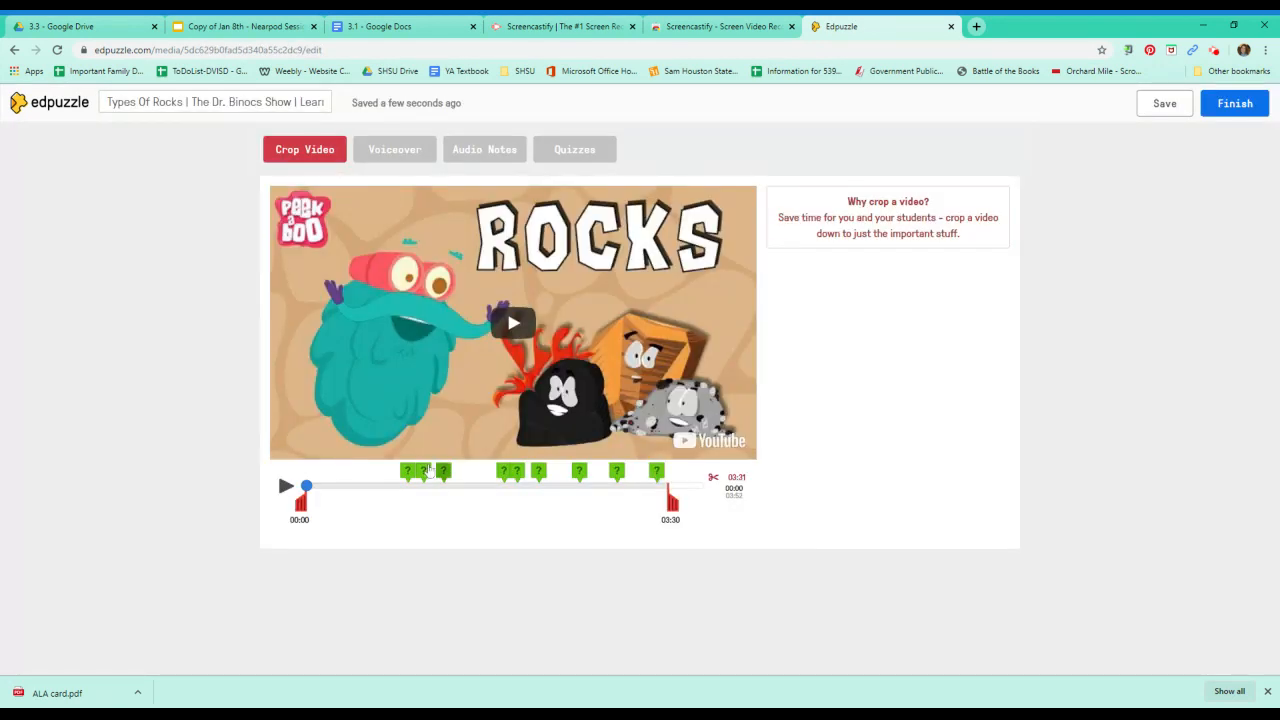
pyautogui.click(407, 471)
pyautogui.click(442, 472)
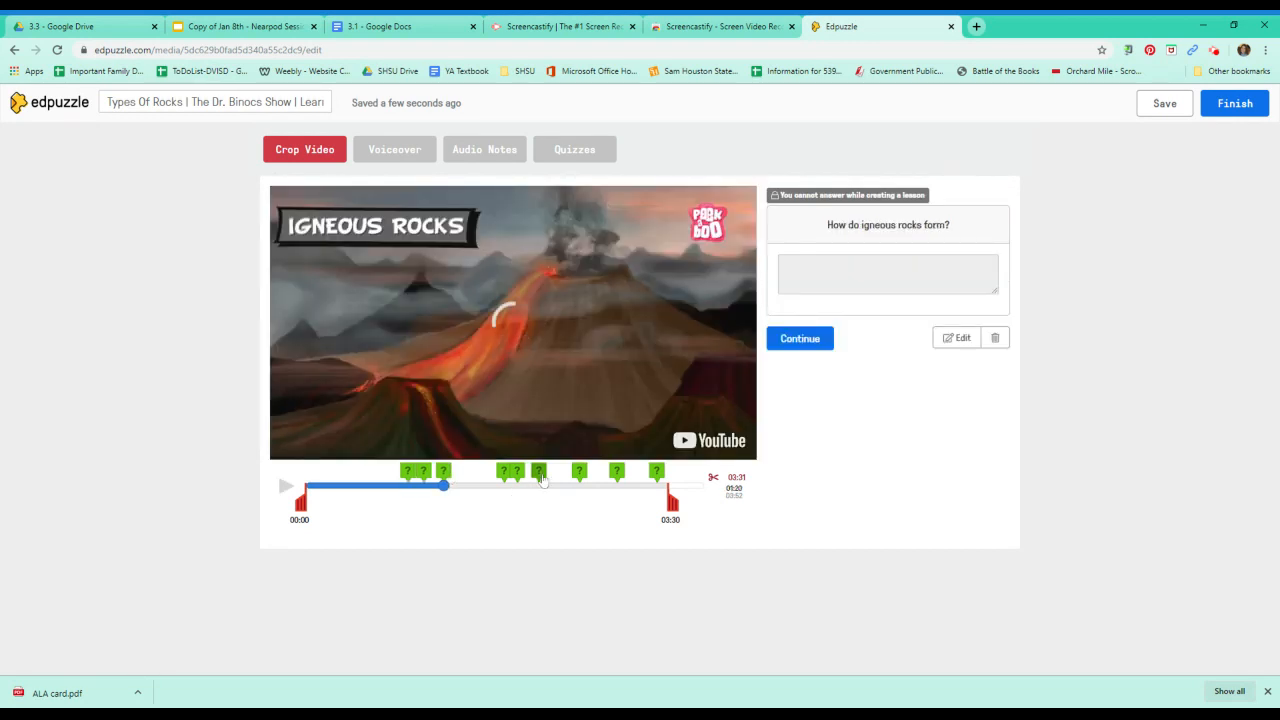
pyautogui.click(539, 472)
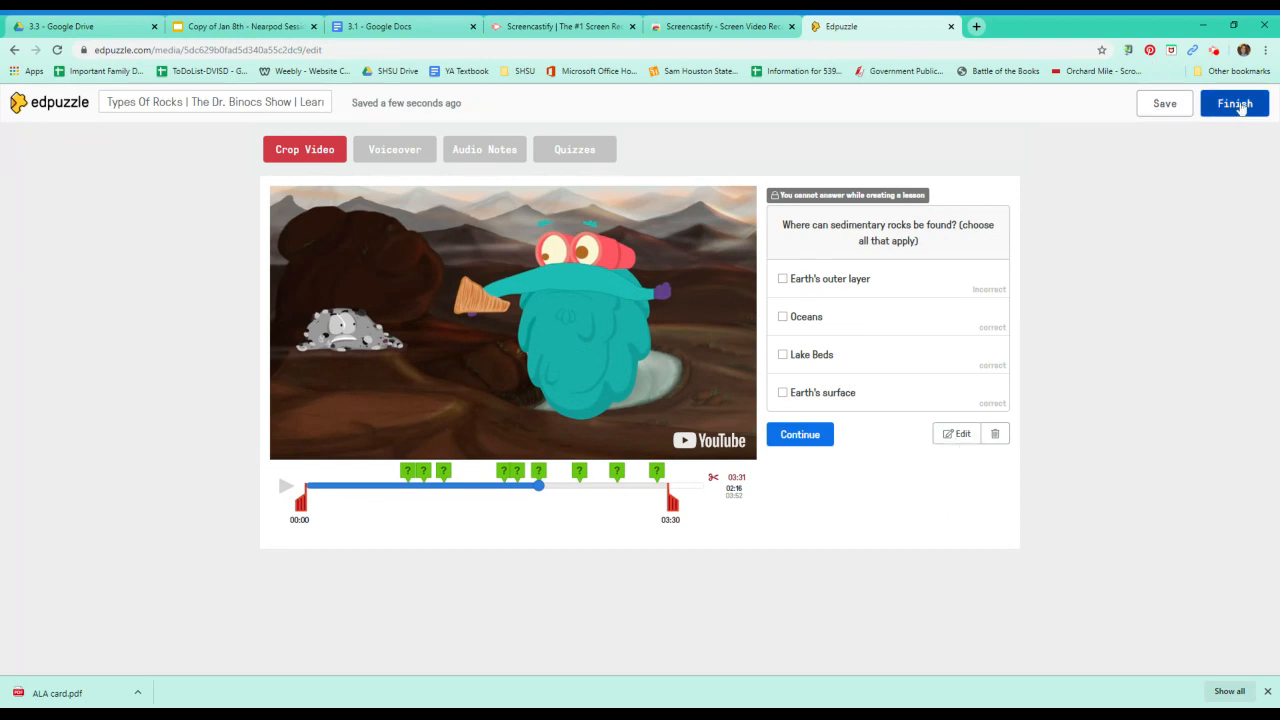
# Finish editing the lesson and select the Battle of the Books class for the assignment.
pyautogui.click(1240, 107)
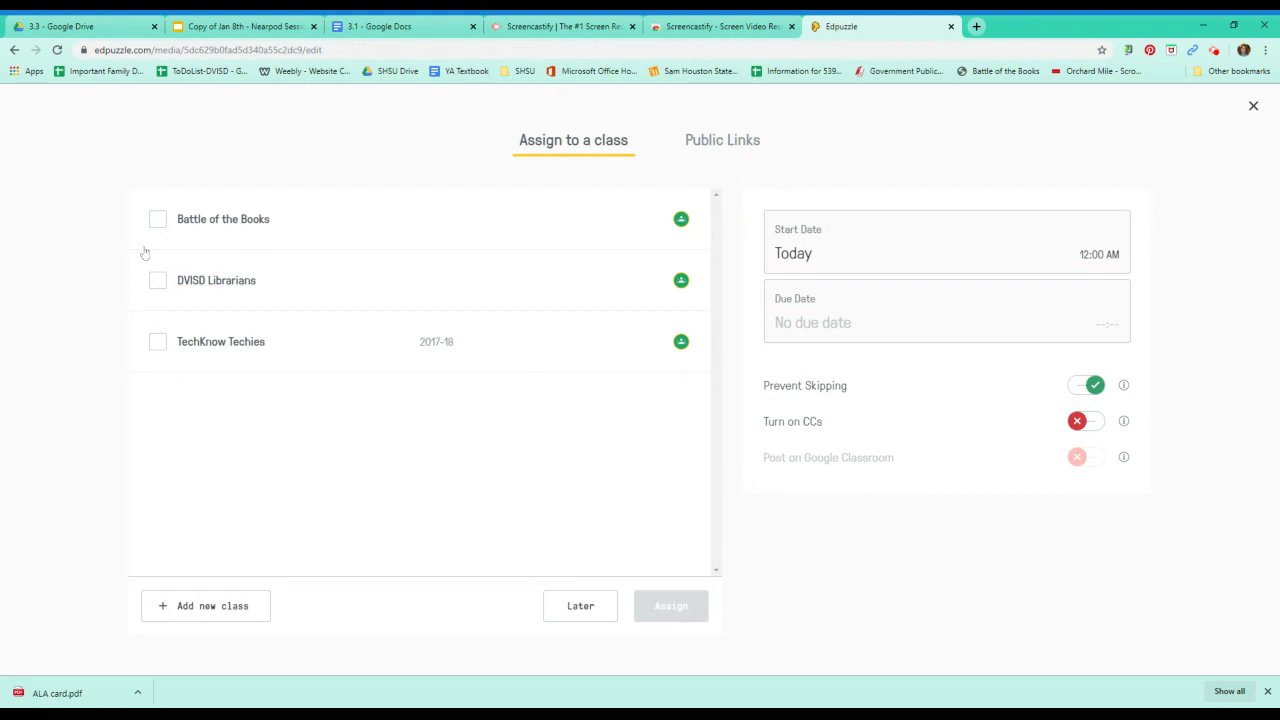
pyautogui.click(157, 219)
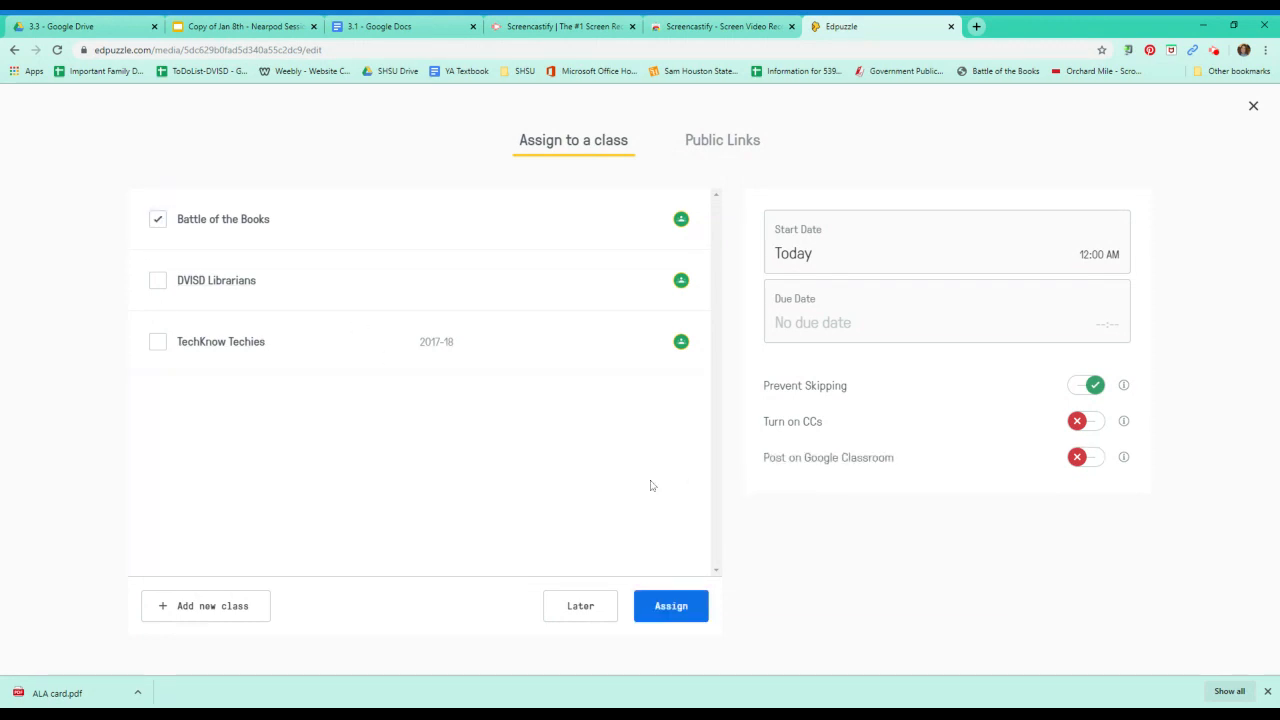
# Try to set the assignment's start date to November 11 and its due date to November 12.
pyautogui.click(804, 256)
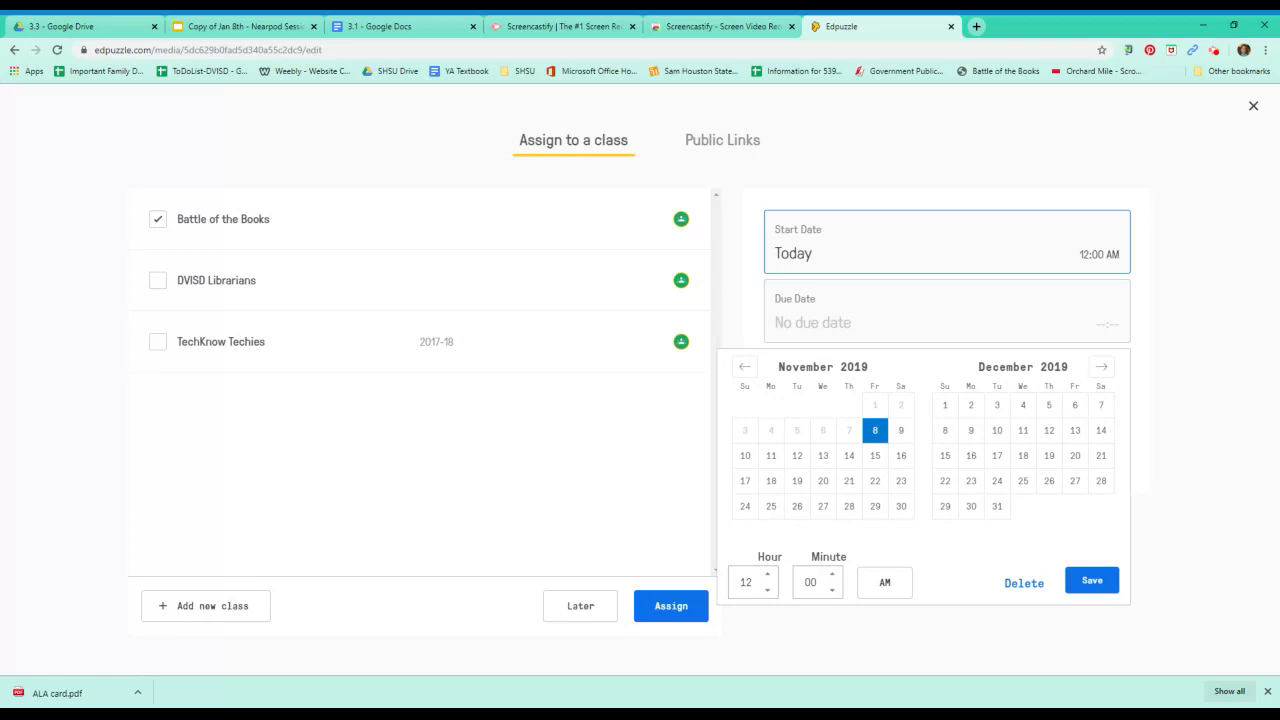
pyautogui.click(769, 460)
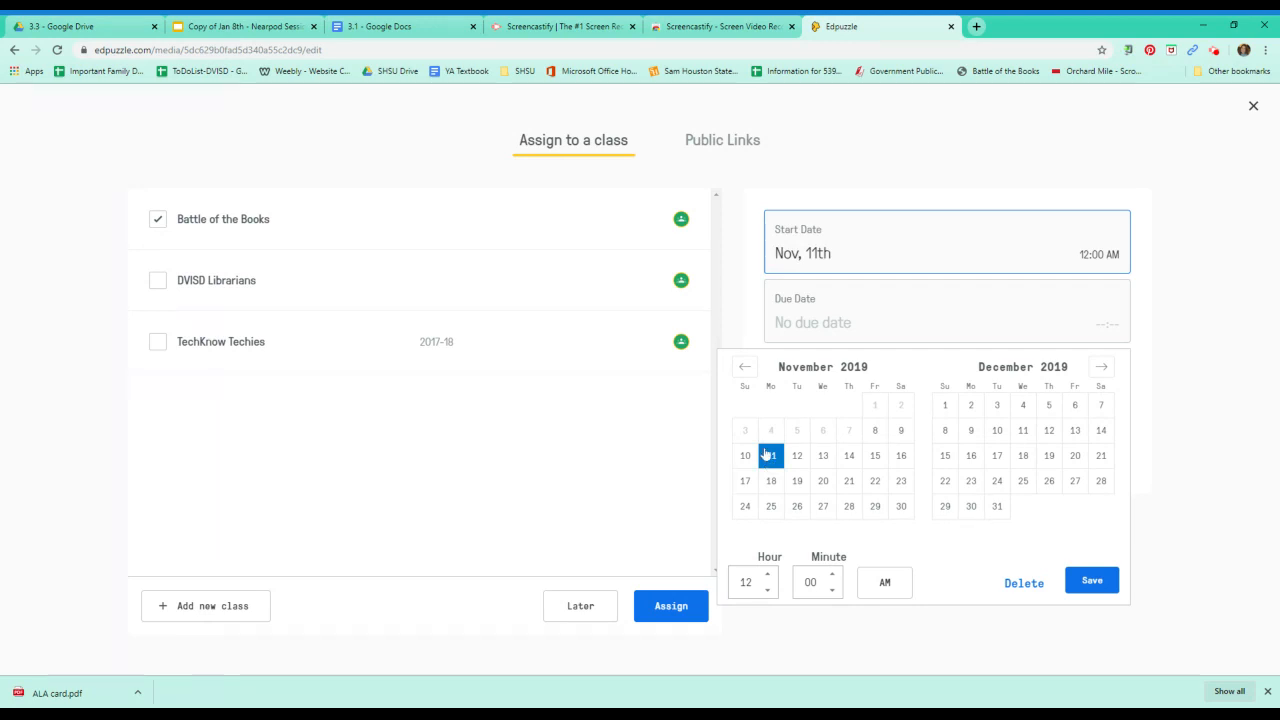
pyautogui.click(813, 332)
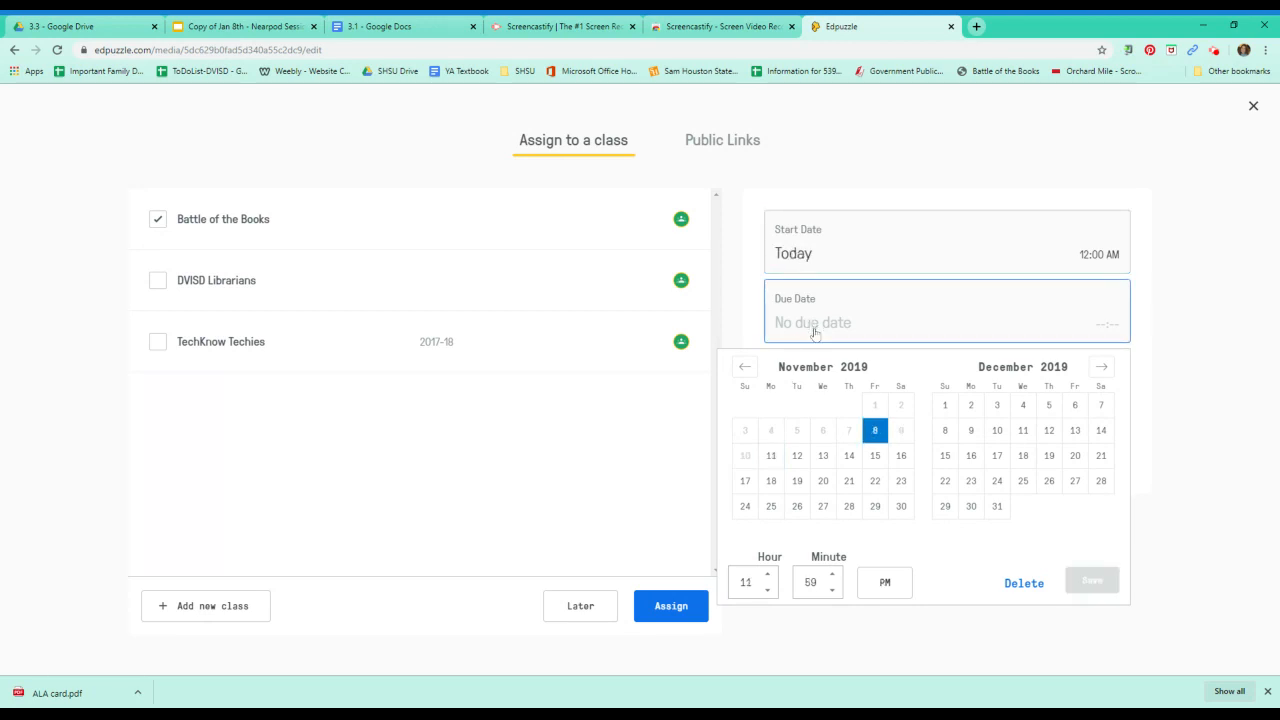
pyautogui.click(815, 335)
pyautogui.click(815, 335)
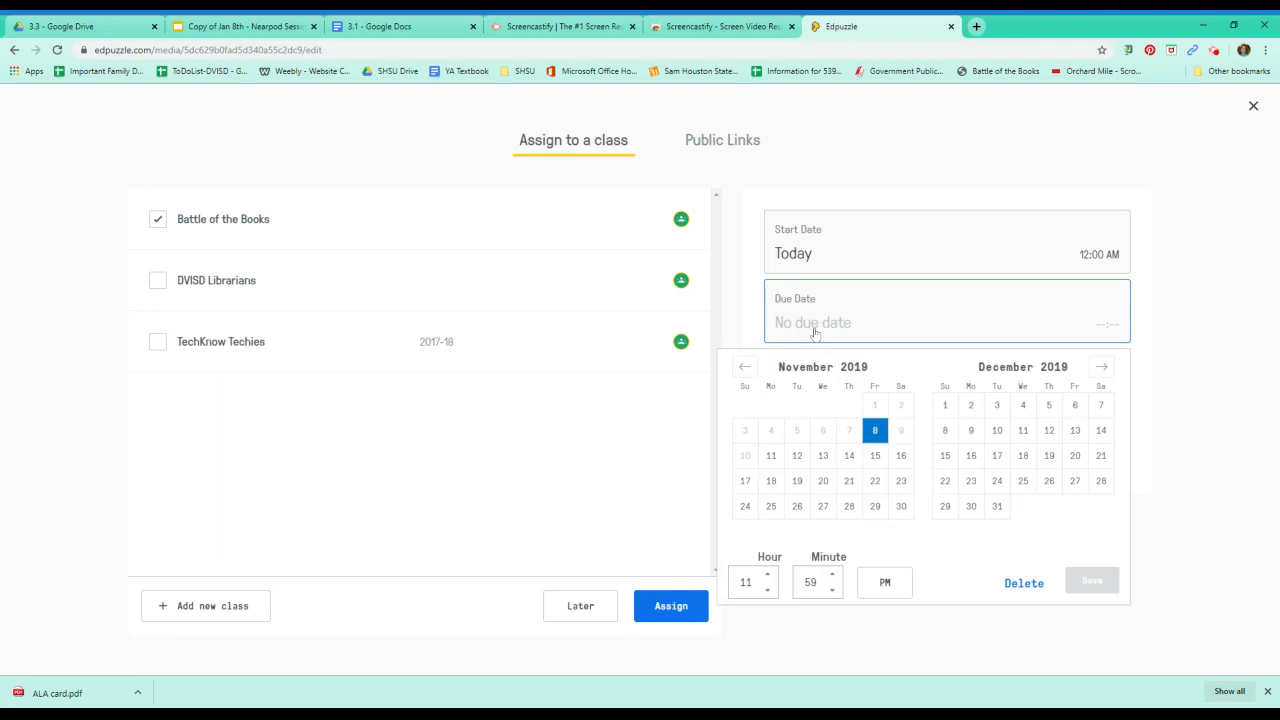
pyautogui.click(797, 455)
pyautogui.click(885, 327)
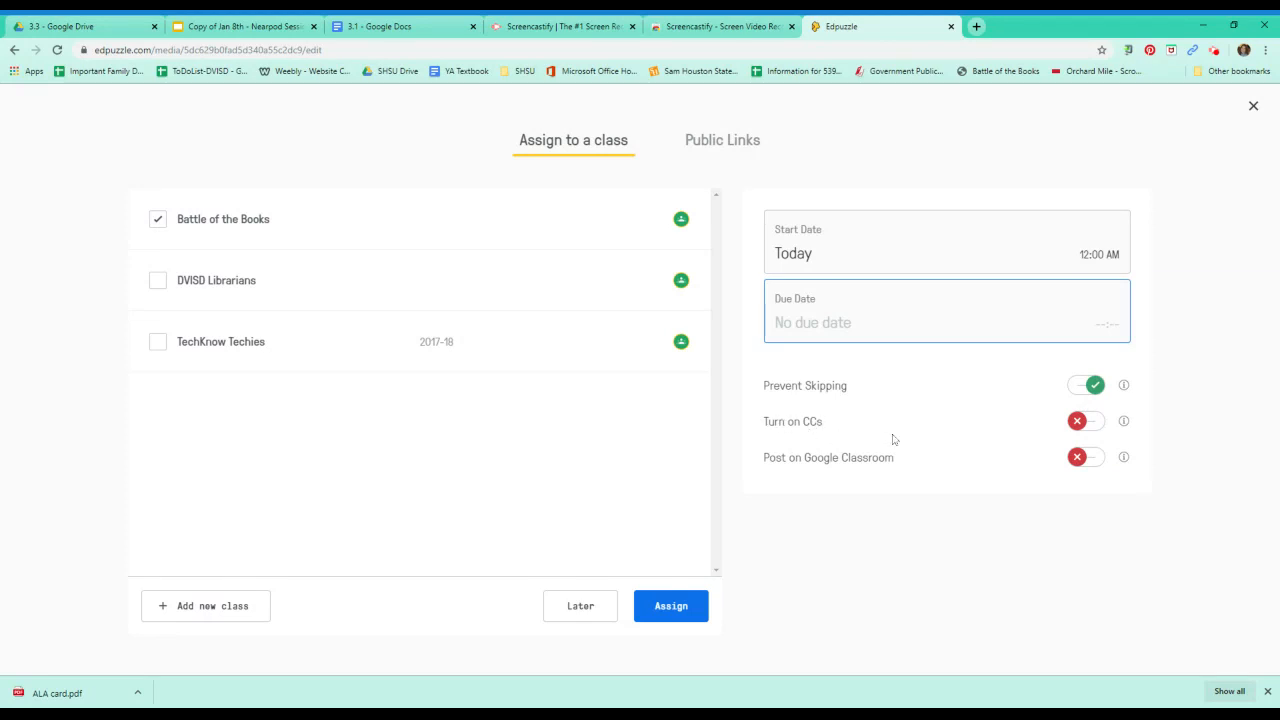
# Enable closed captions and posting on Google Classroom, and assign the video to the selected class.
pyautogui.click(1094, 423)
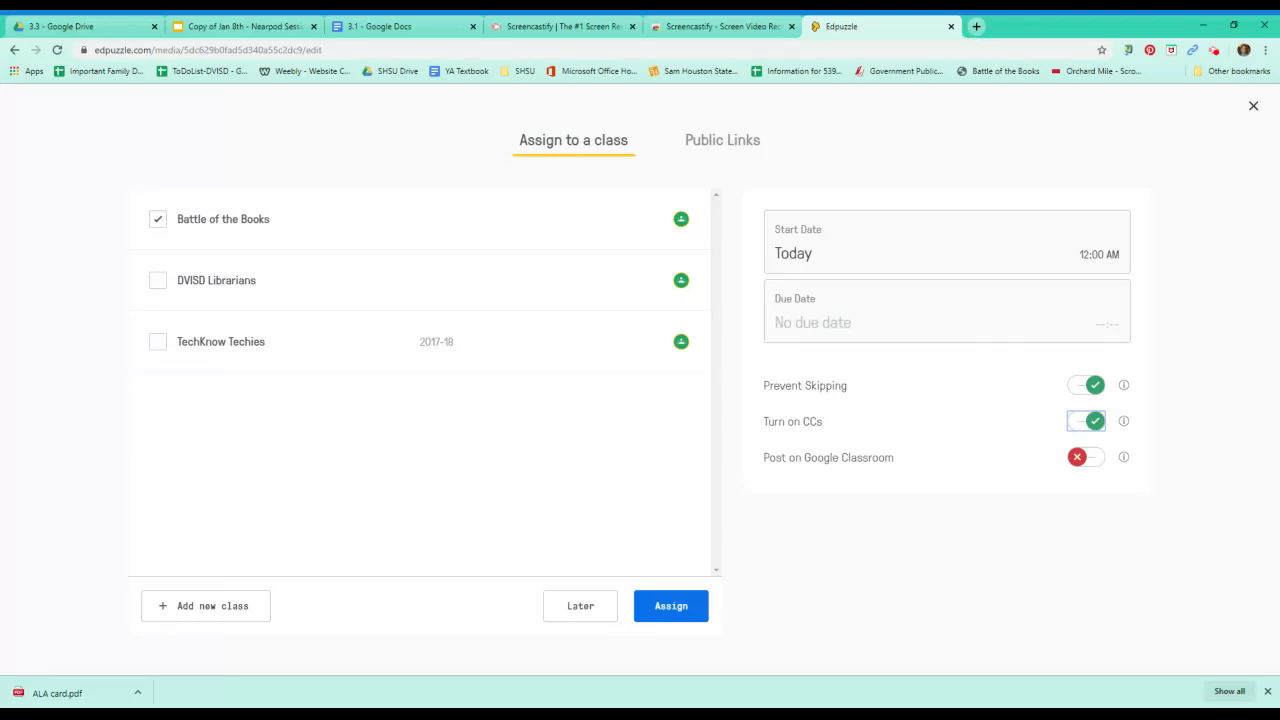
pyautogui.click(1096, 463)
pyautogui.click(1096, 463)
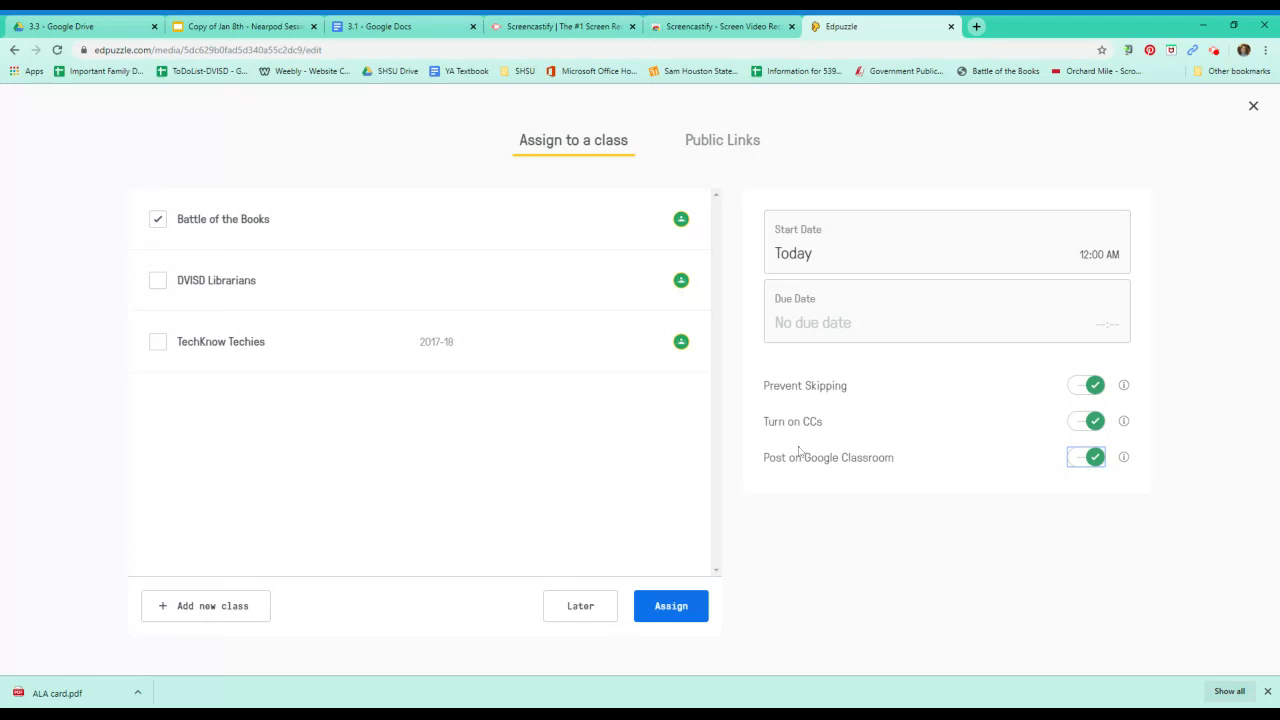
pyautogui.click(674, 614)
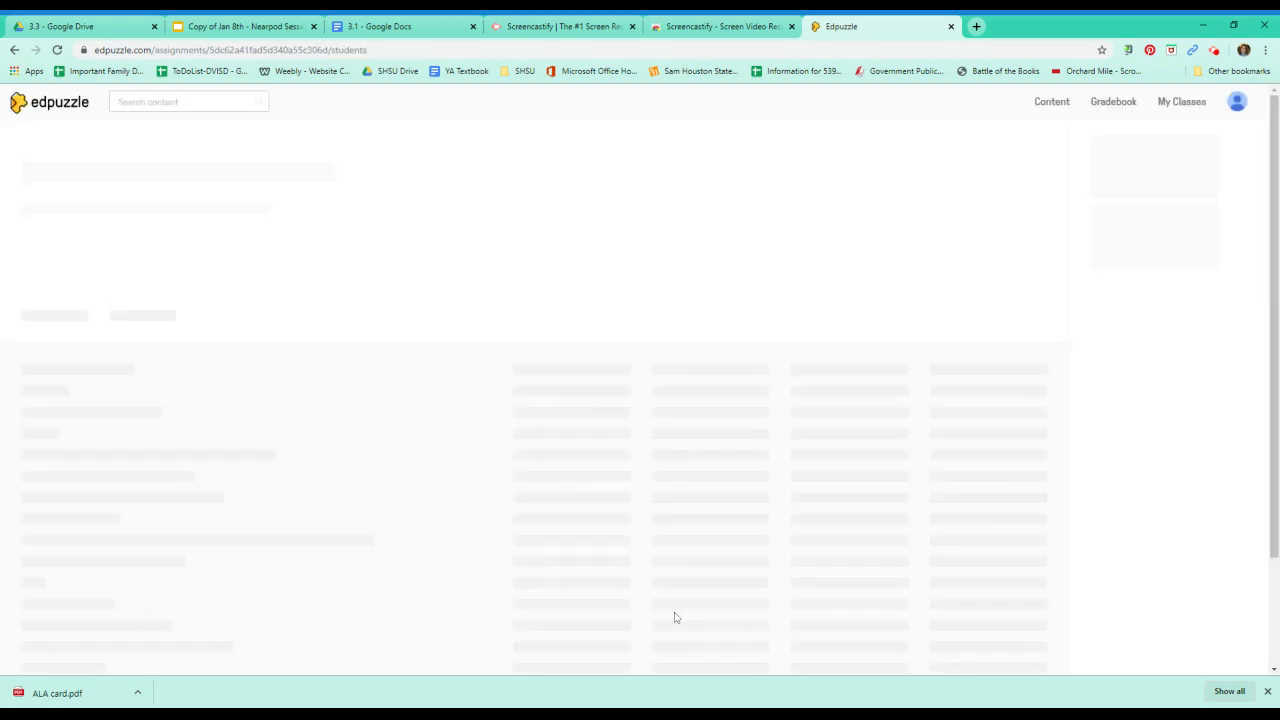